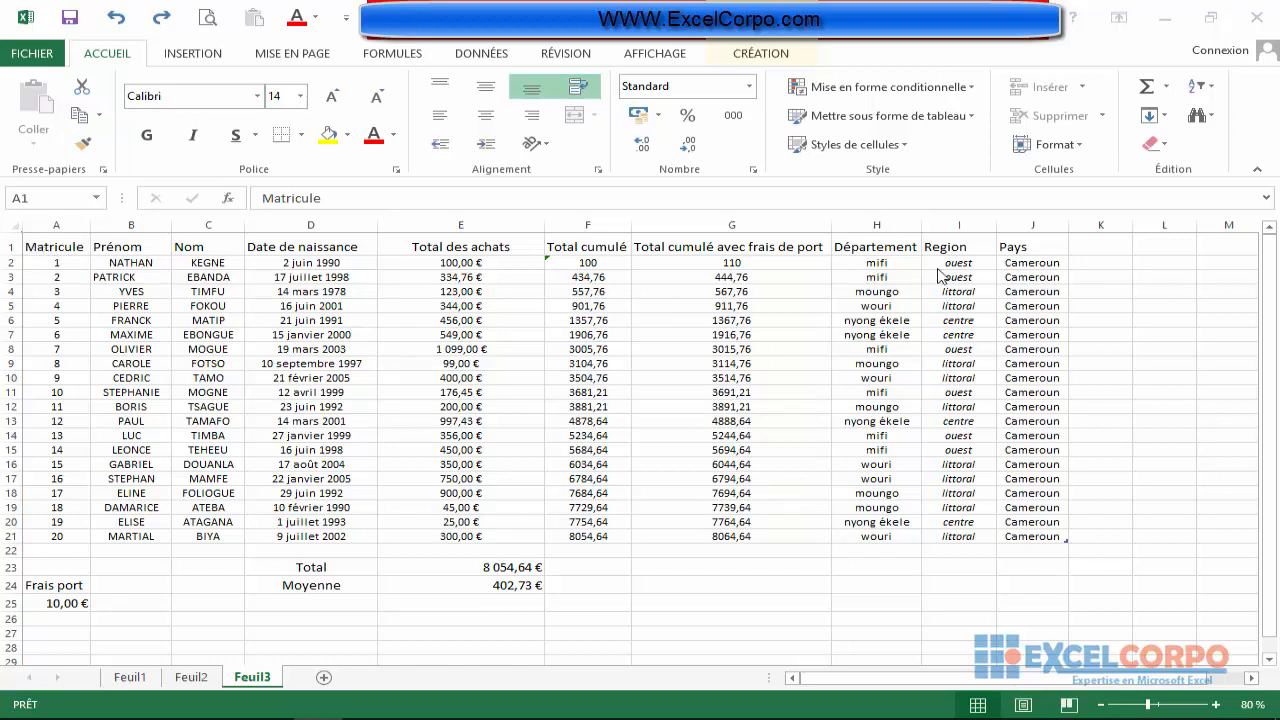
Apply all borders (Toutes les bordures) to the header row cells A1:J1.
click(34, 250)
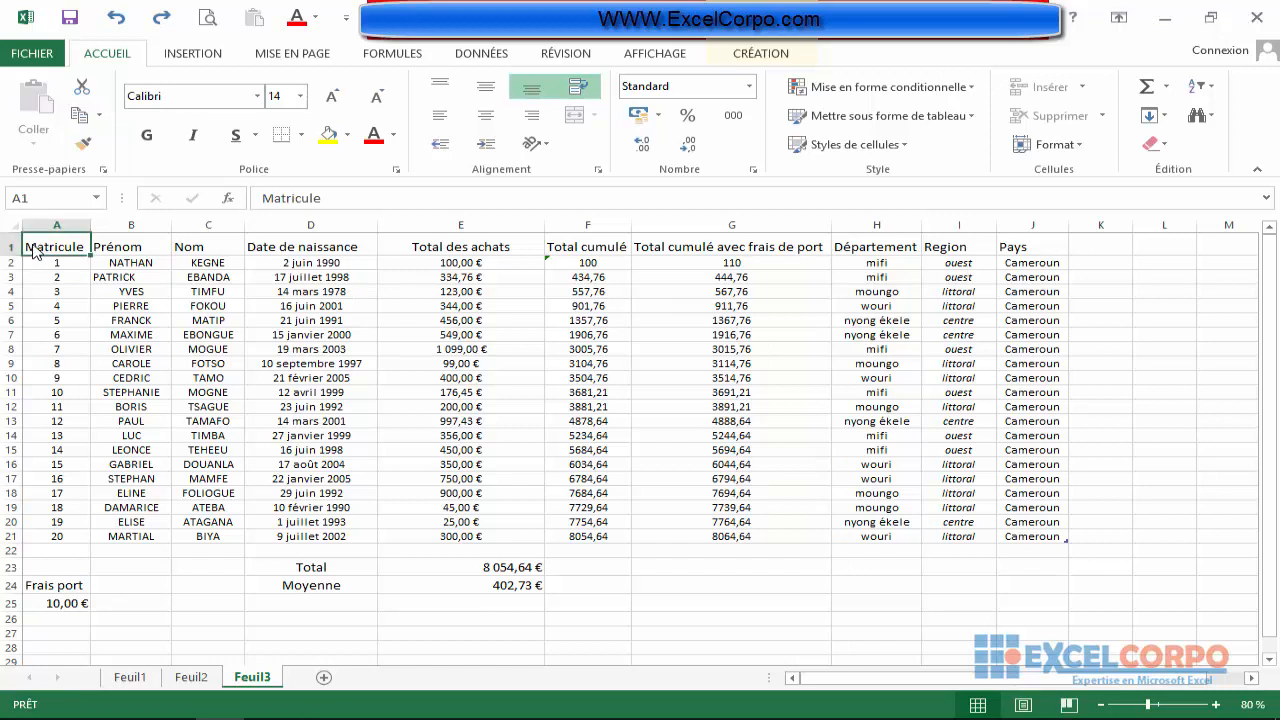
key(ctrl+shift+Right)
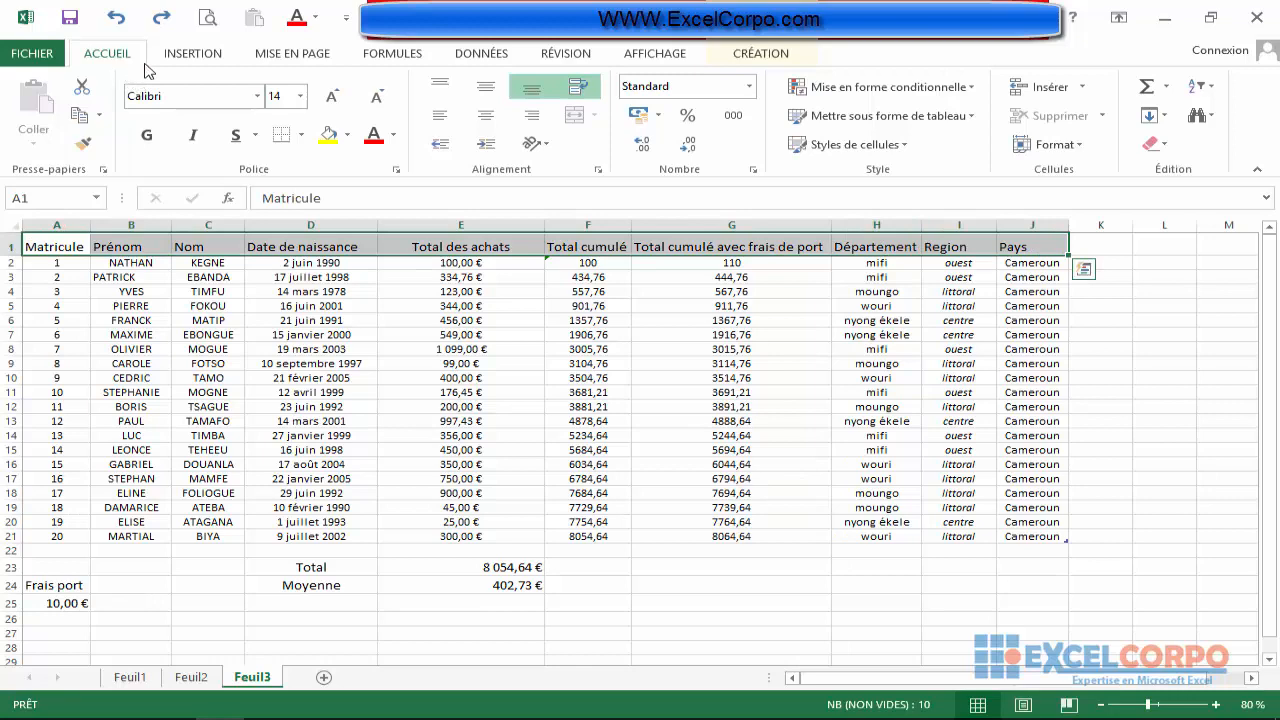
click(301, 142)
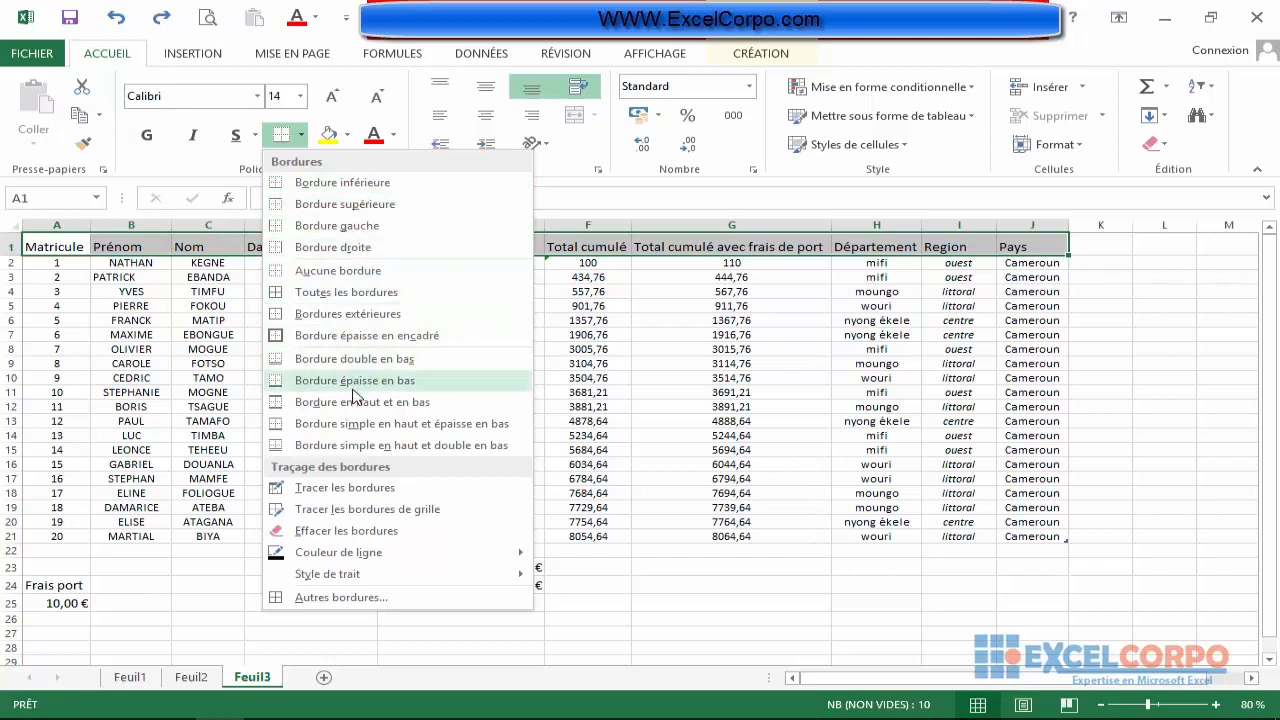
click(331, 293)
click(101, 276)
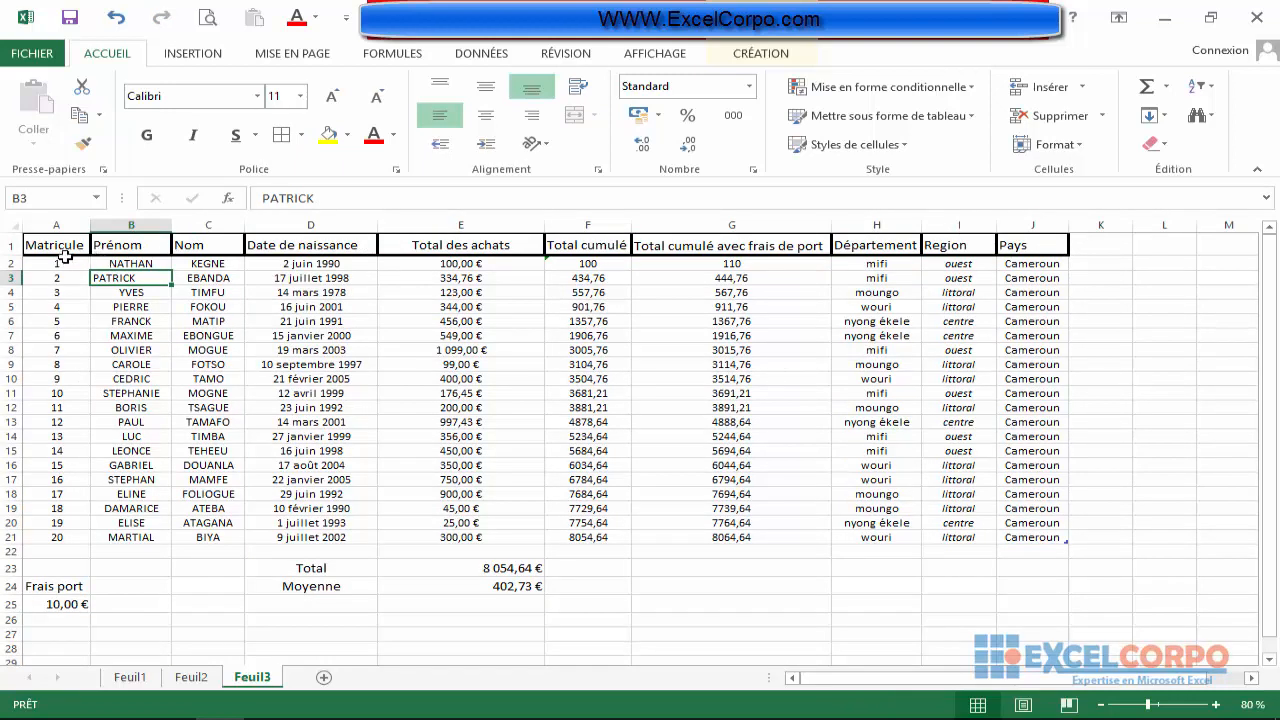
Draw a black border around cell D7 and single border lines beneath cells E5, G6, H3 and I9.
click(140, 296)
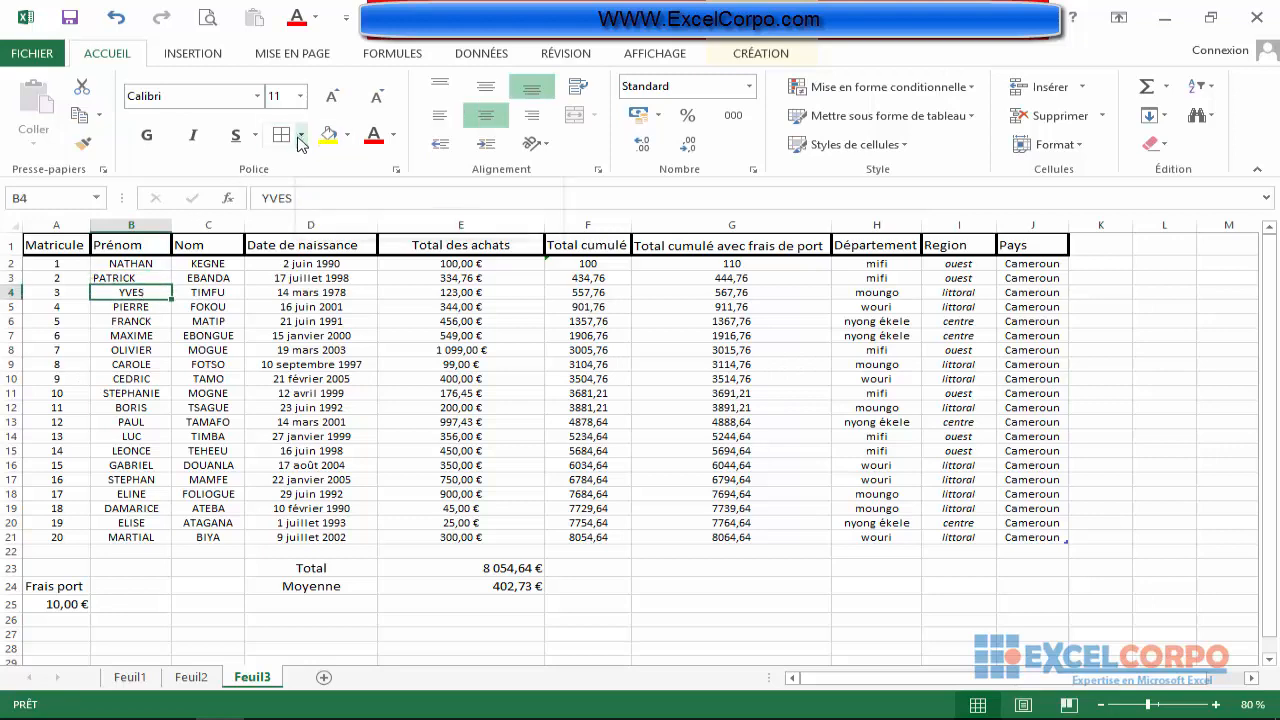
click(302, 138)
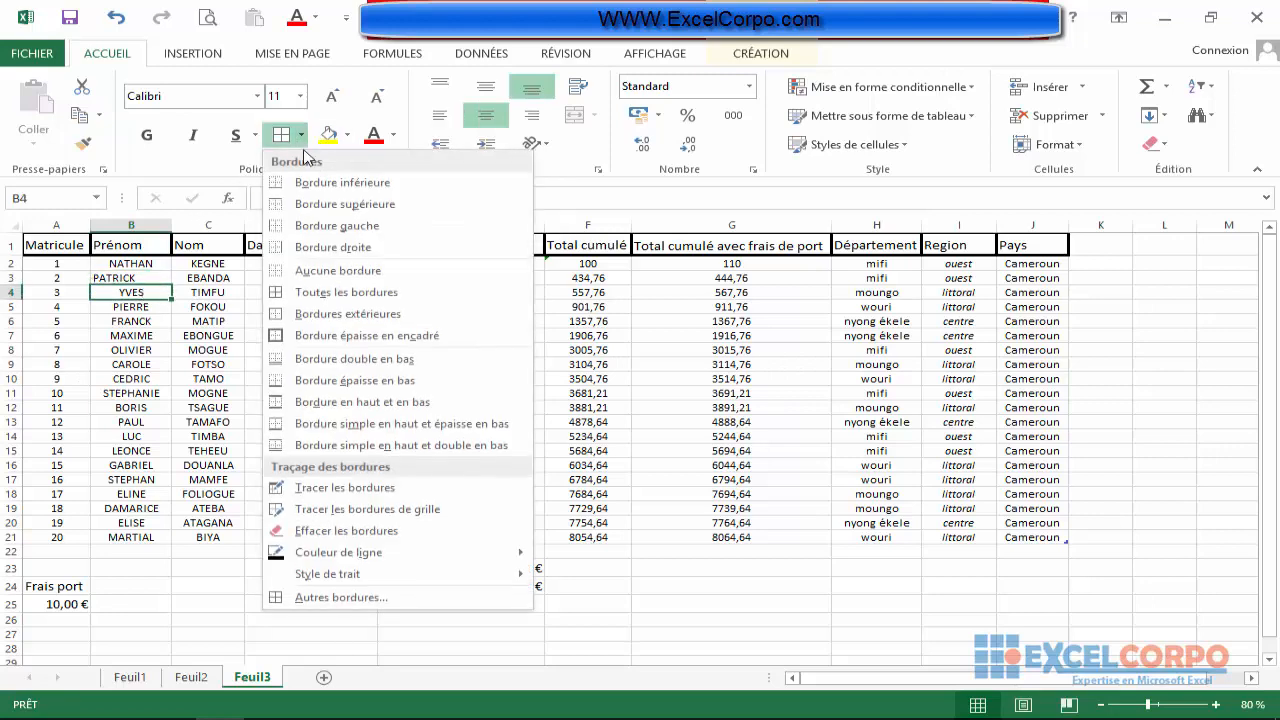
click(340, 488)
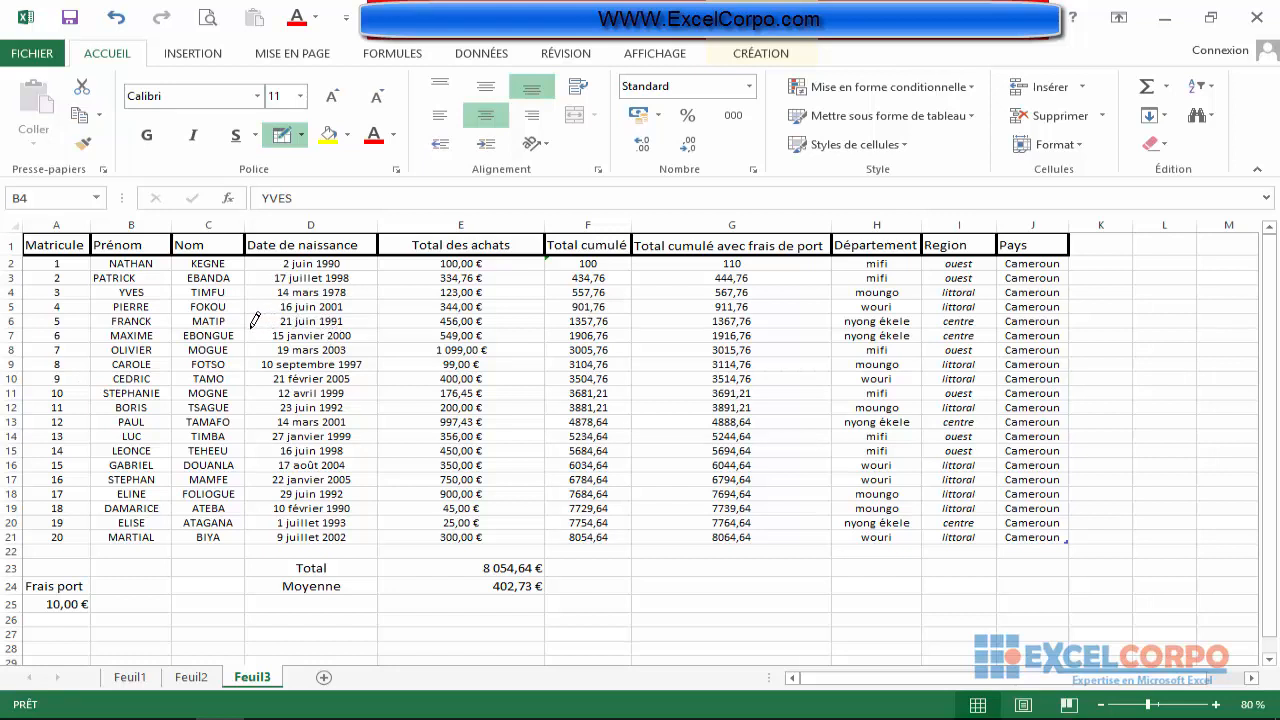
click(293, 335)
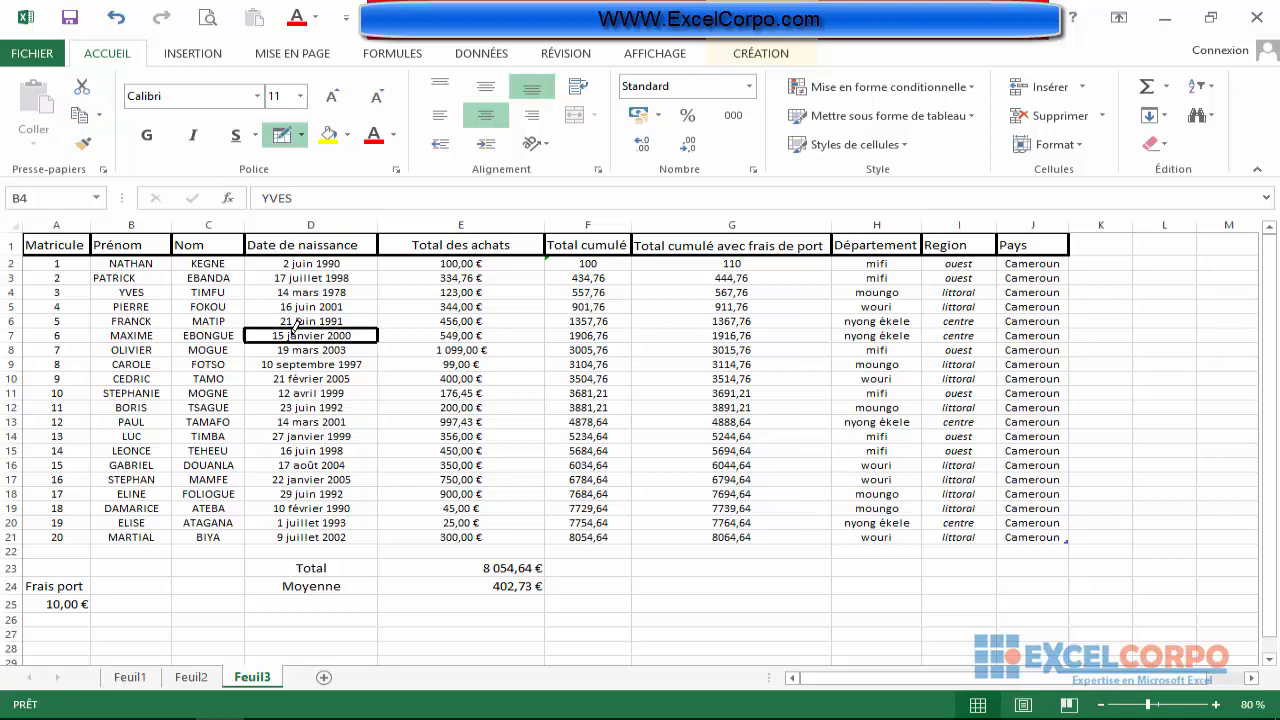
click(392, 313)
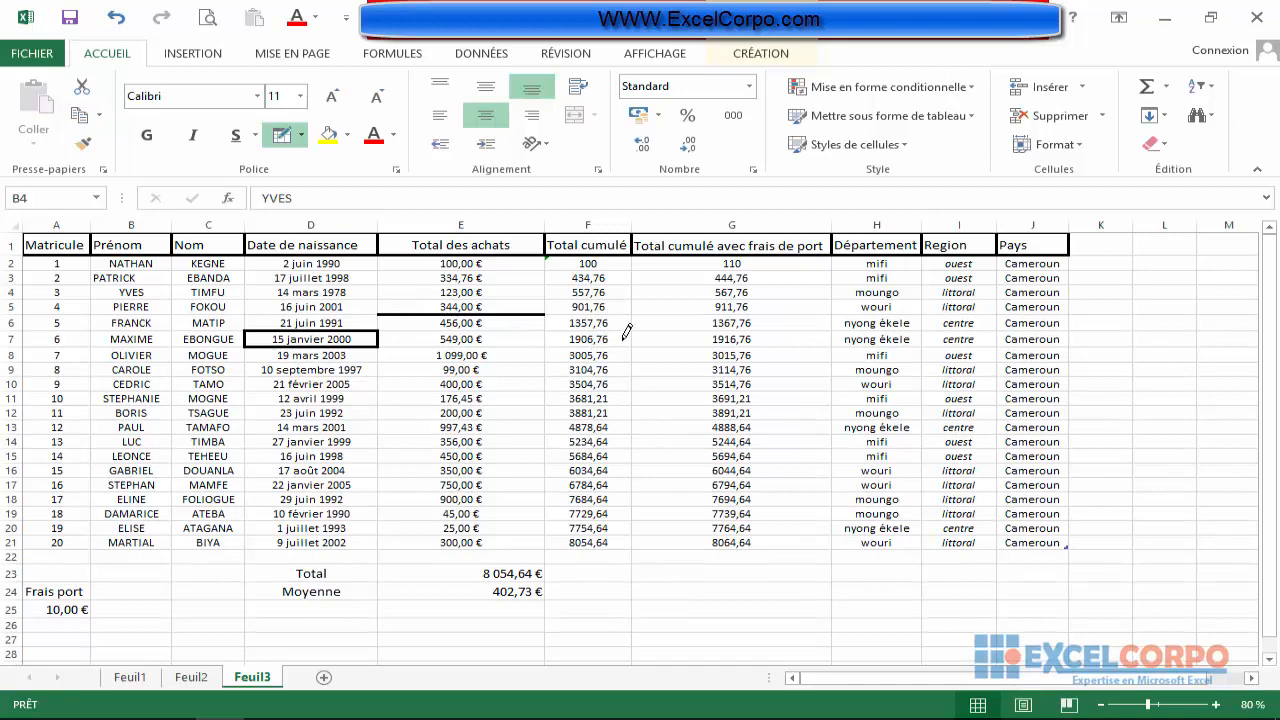
click(676, 329)
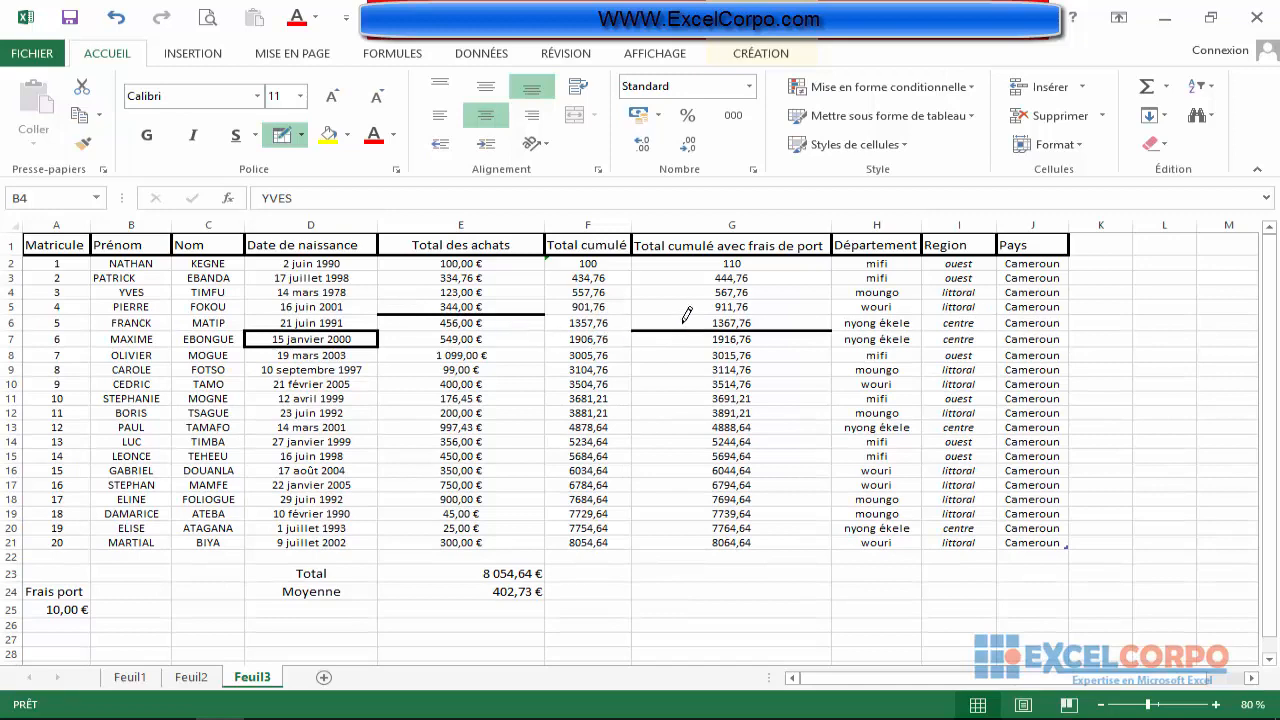
click(905, 285)
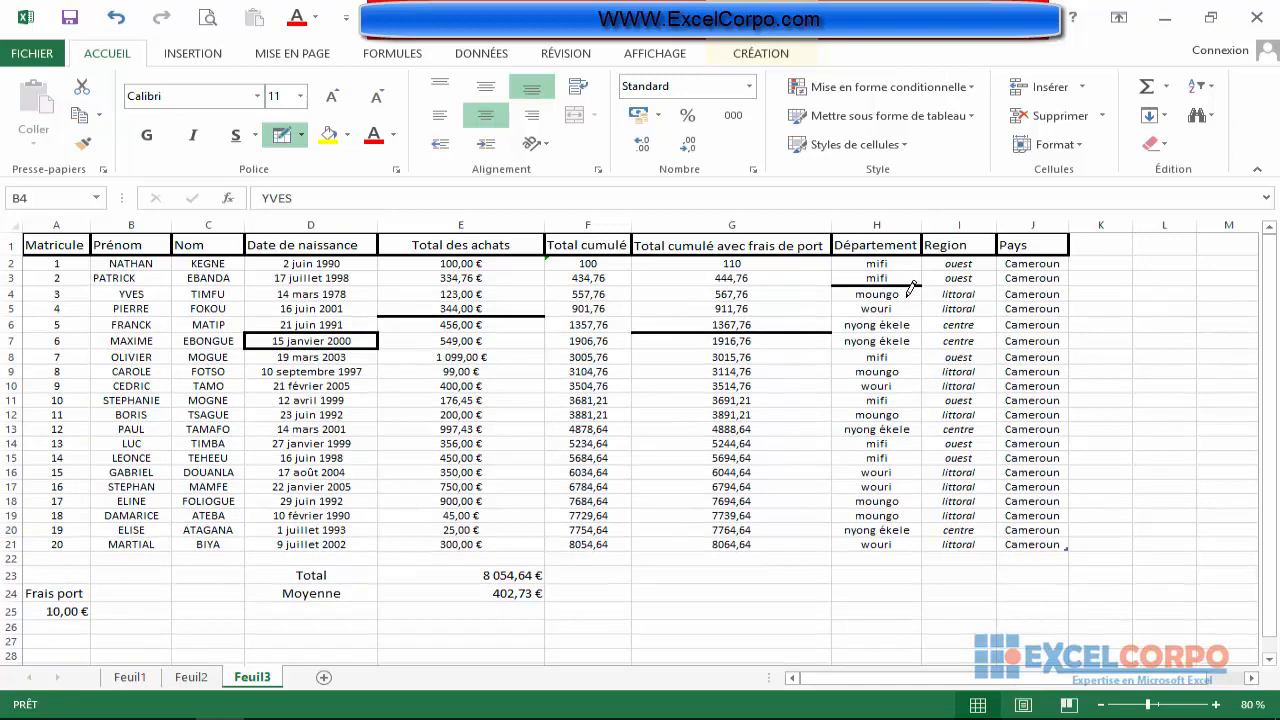
click(952, 377)
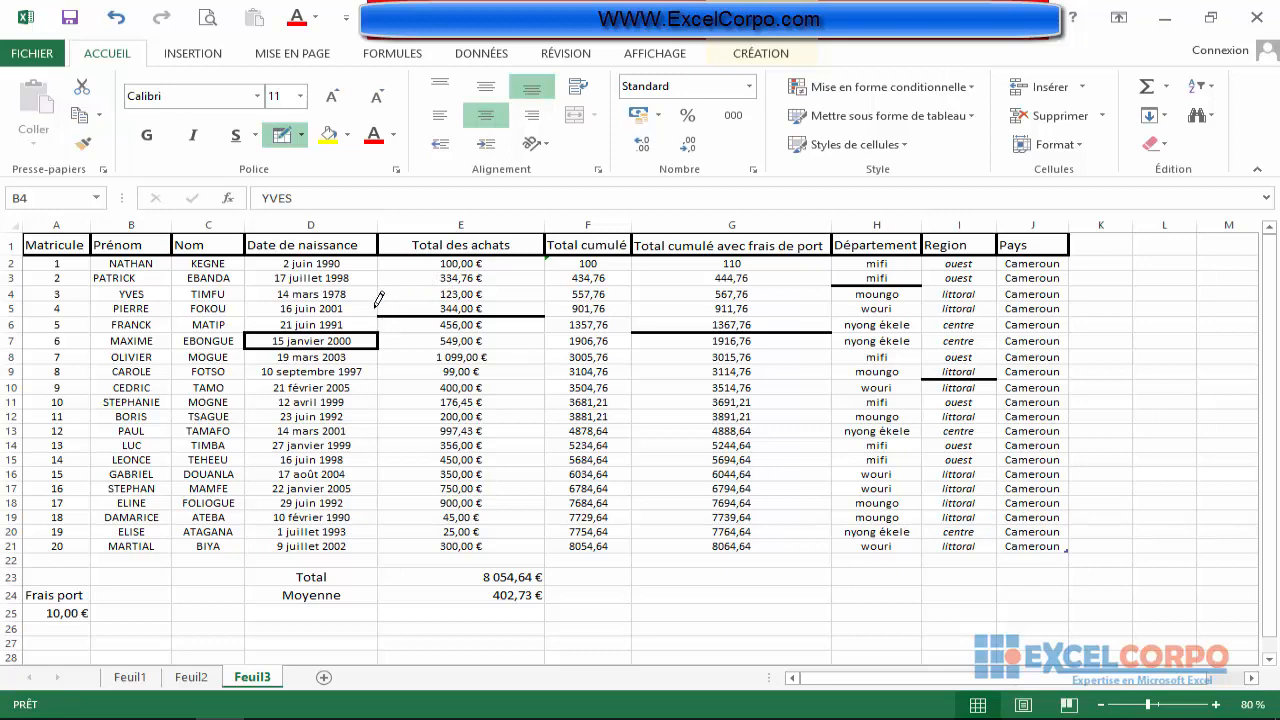
Erase the top and side borders of cell D7, keeping its bottom line, and leave the border eraser.
click(301, 140)
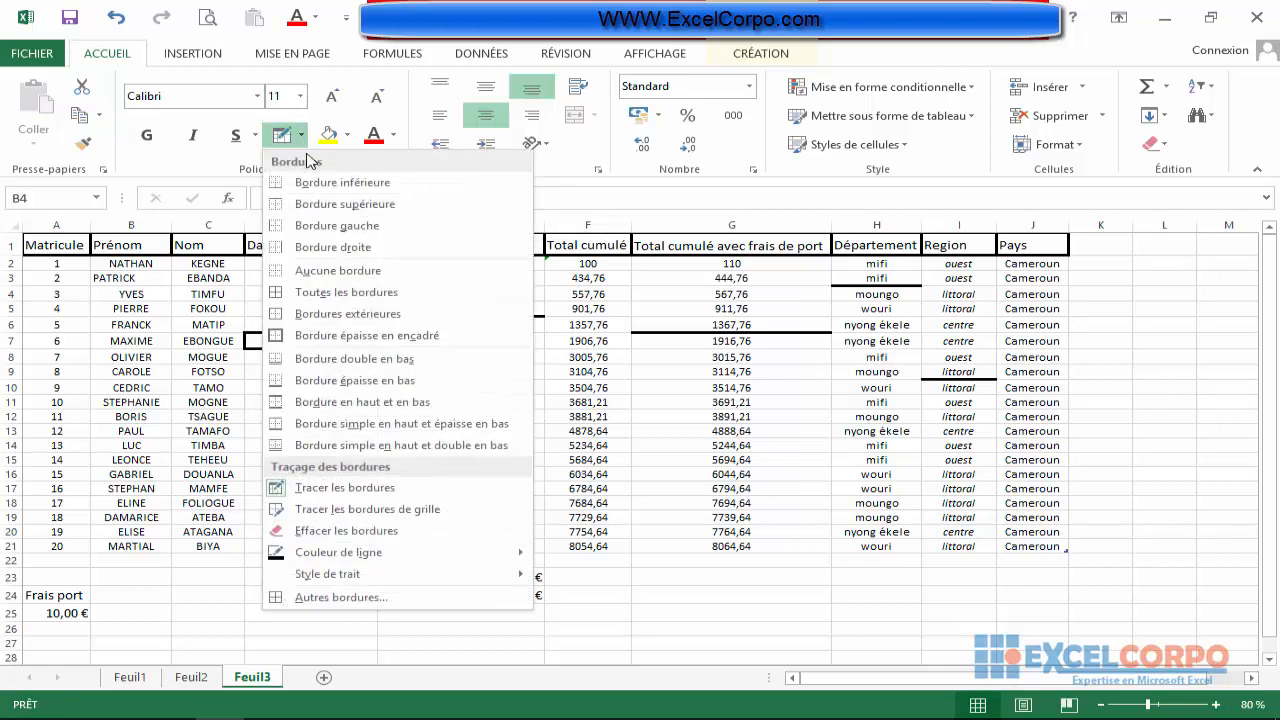
click(344, 531)
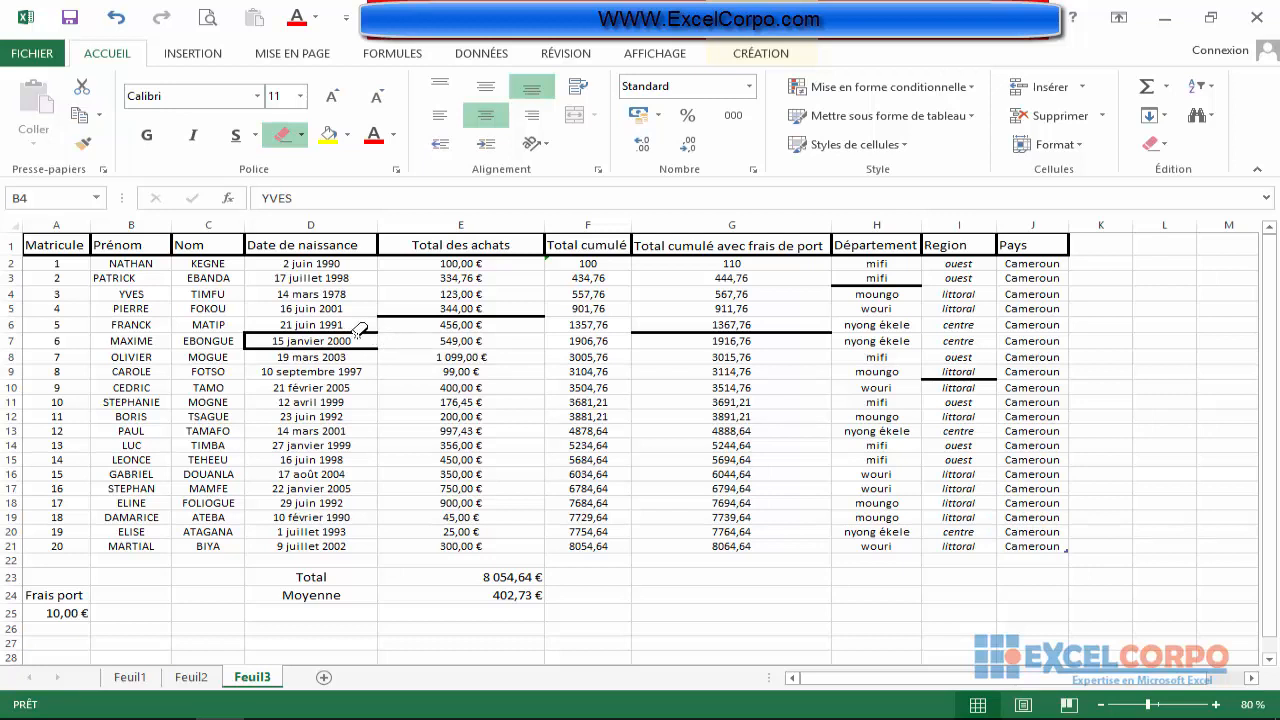
click(356, 334)
click(244, 340)
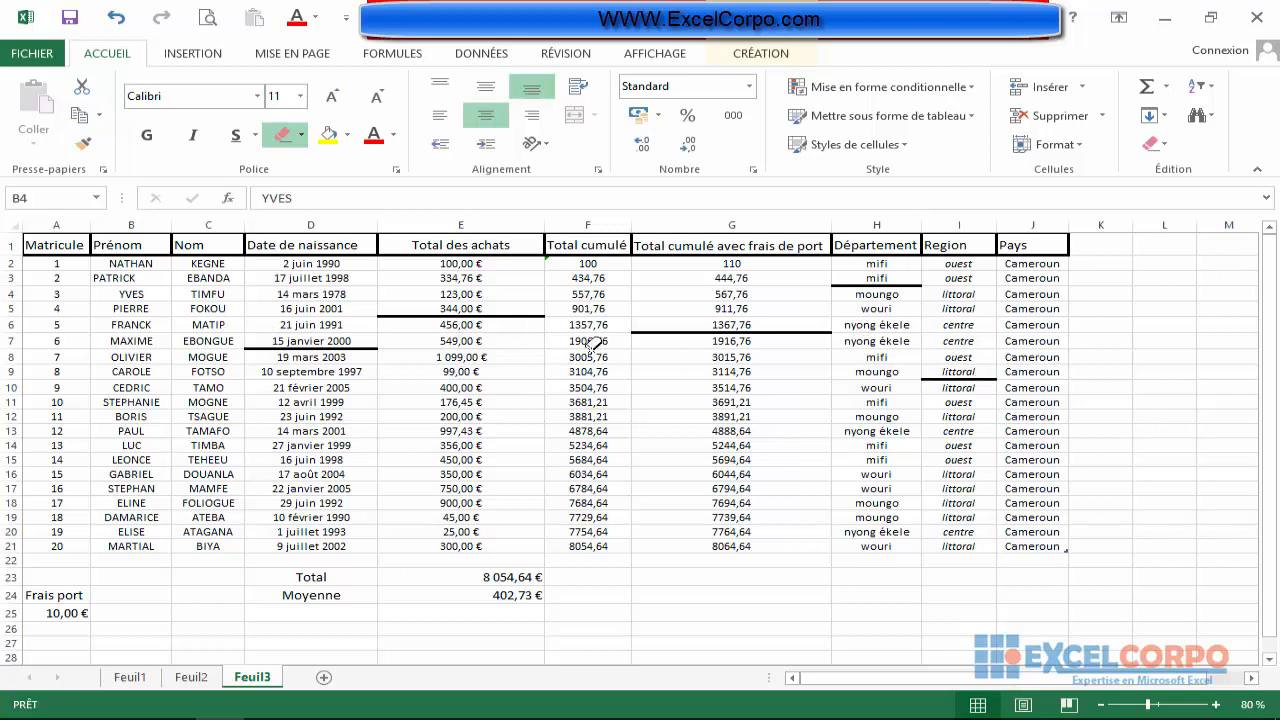
click(302, 135)
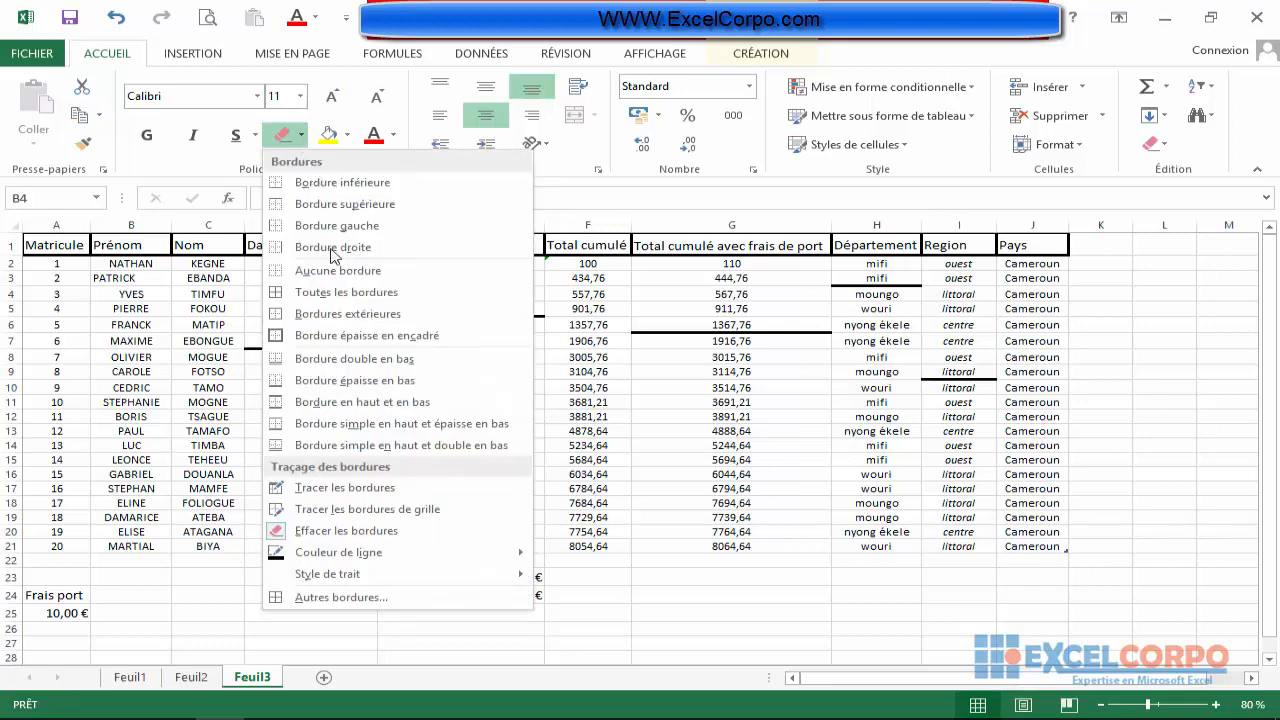
click(330, 532)
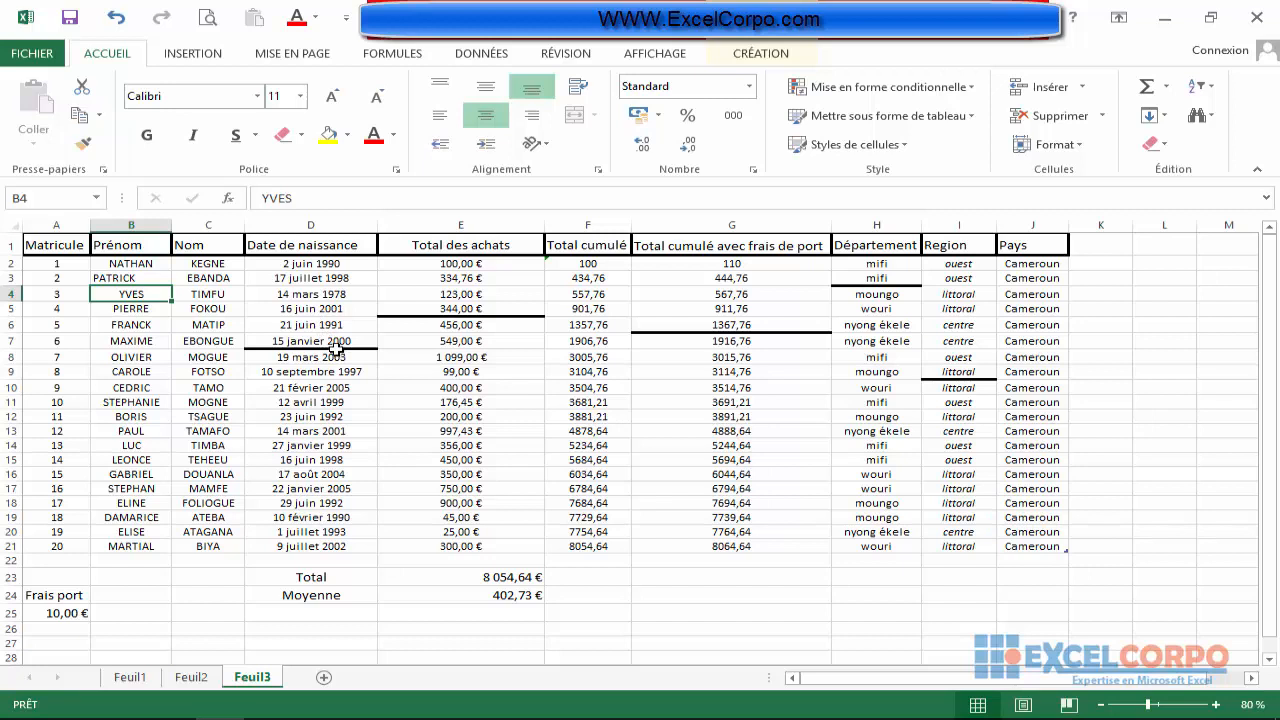
click(336, 349)
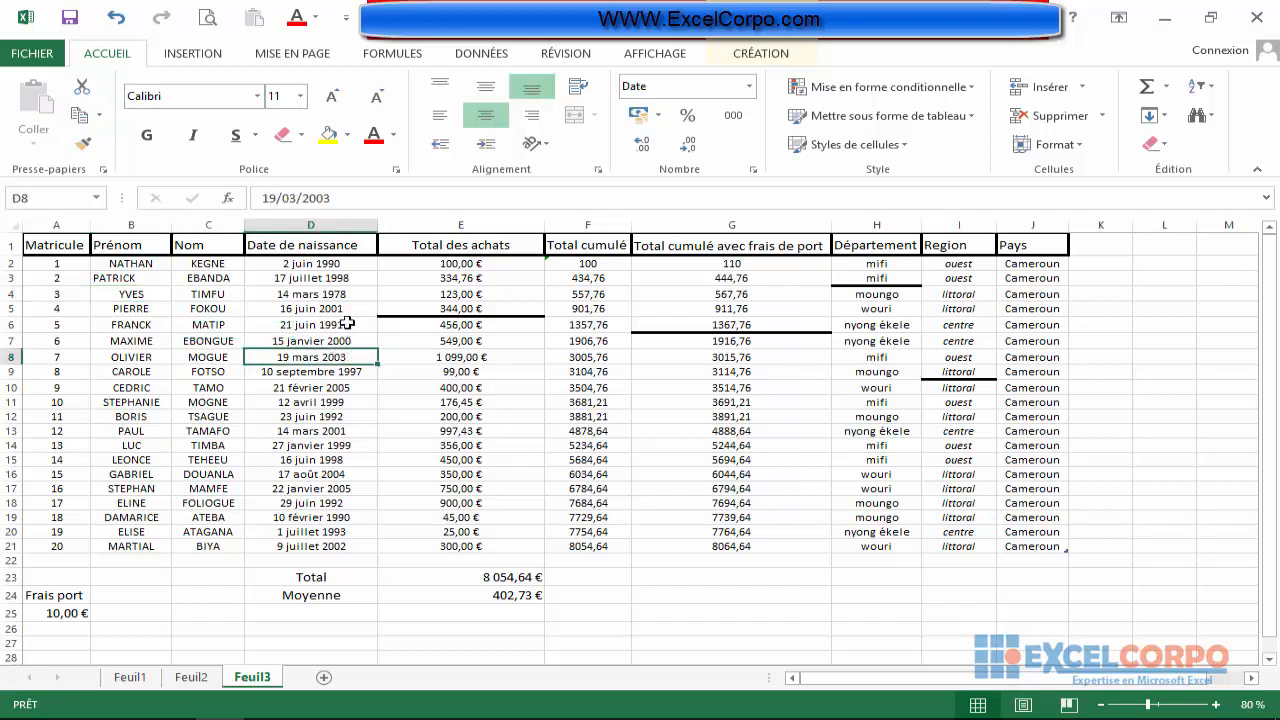
Set the border line colour to orange and draw border lines beneath cells E10, G14 and I17.
click(347, 134)
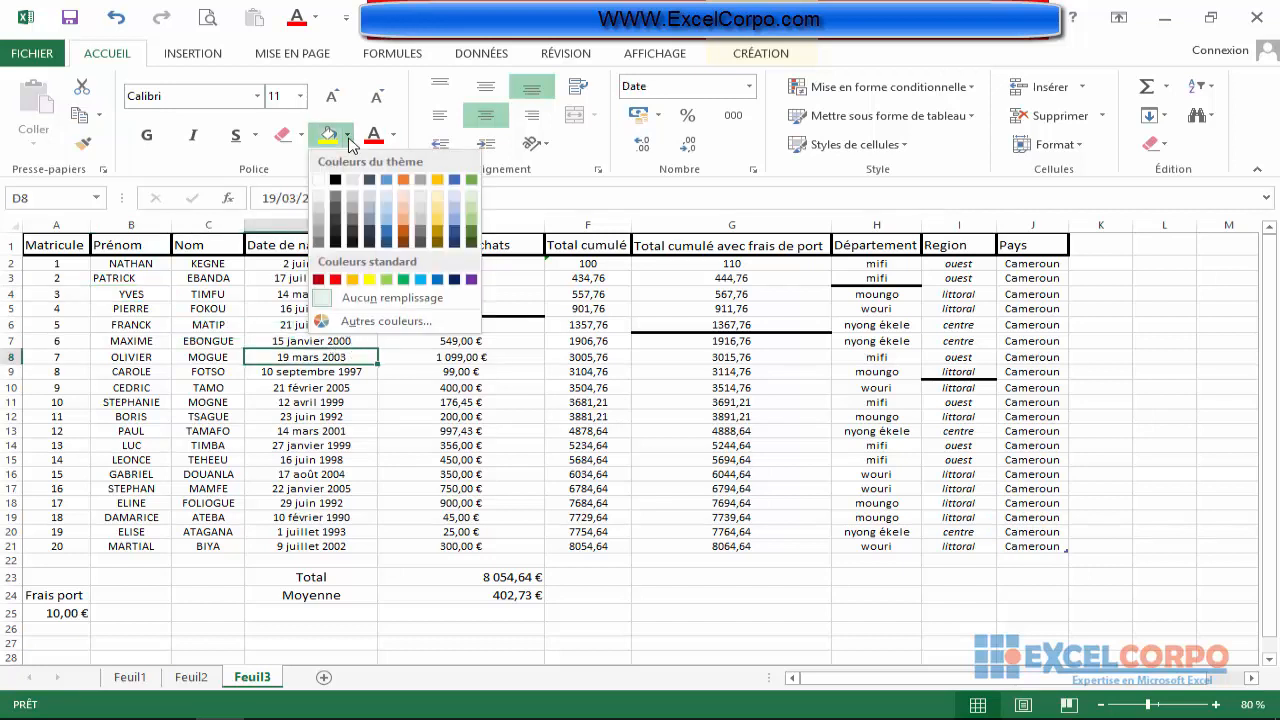
click(310, 136)
click(301, 134)
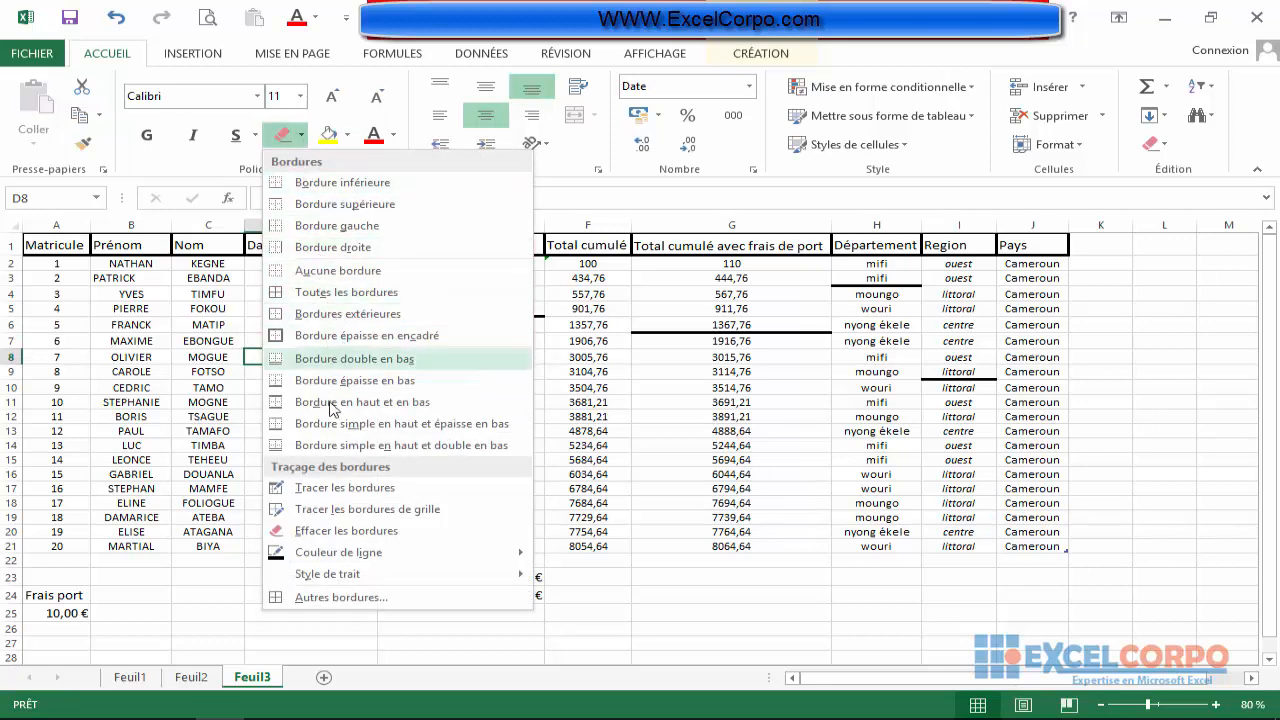
mouse_move(378, 557)
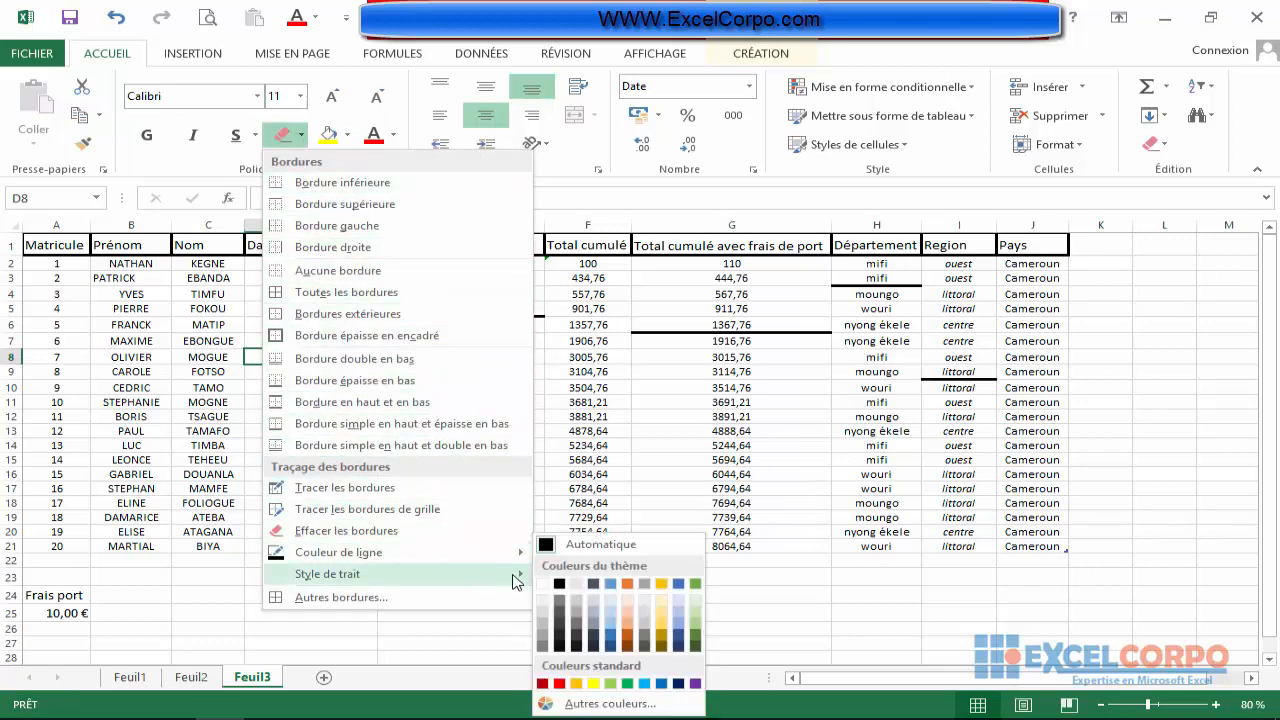
click(627, 584)
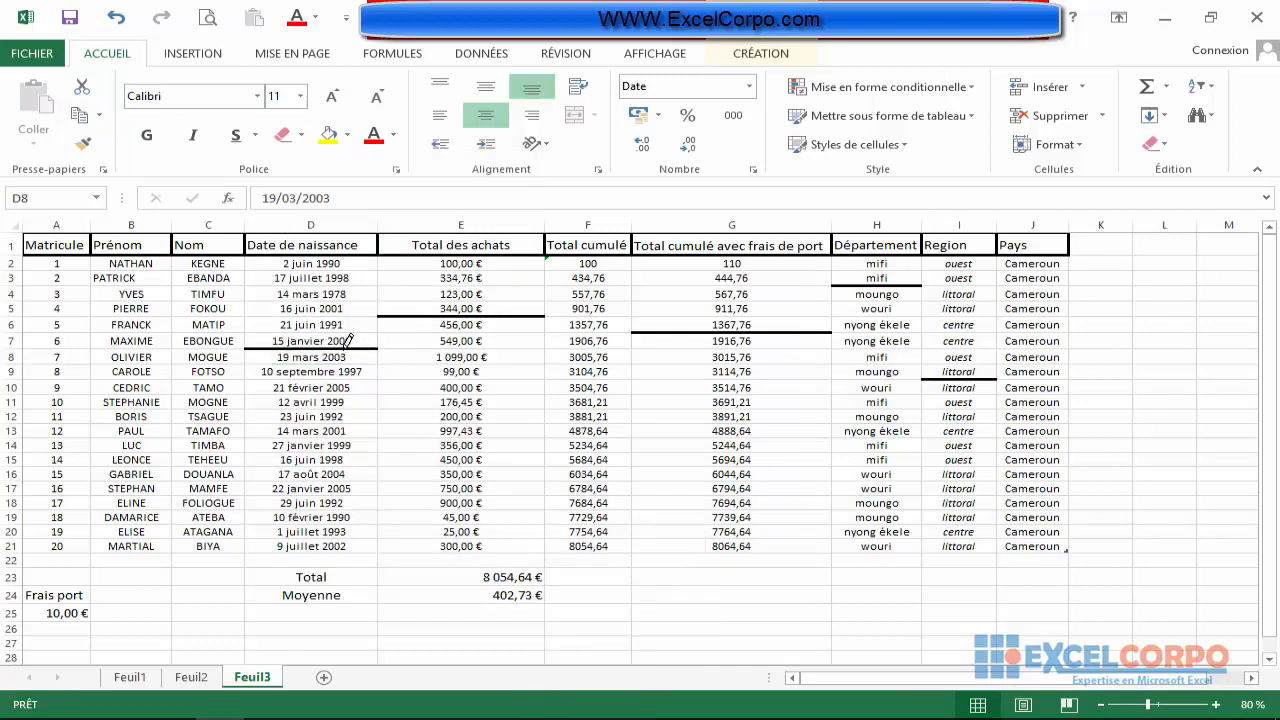
click(395, 392)
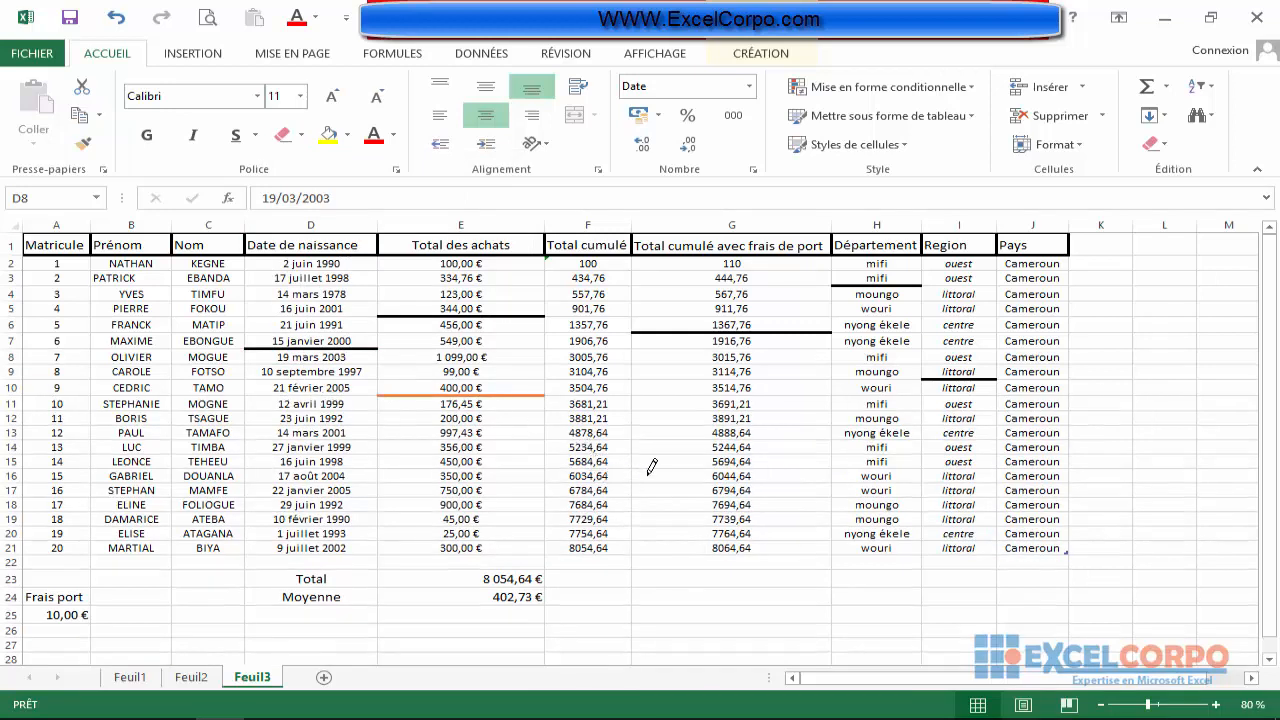
click(674, 453)
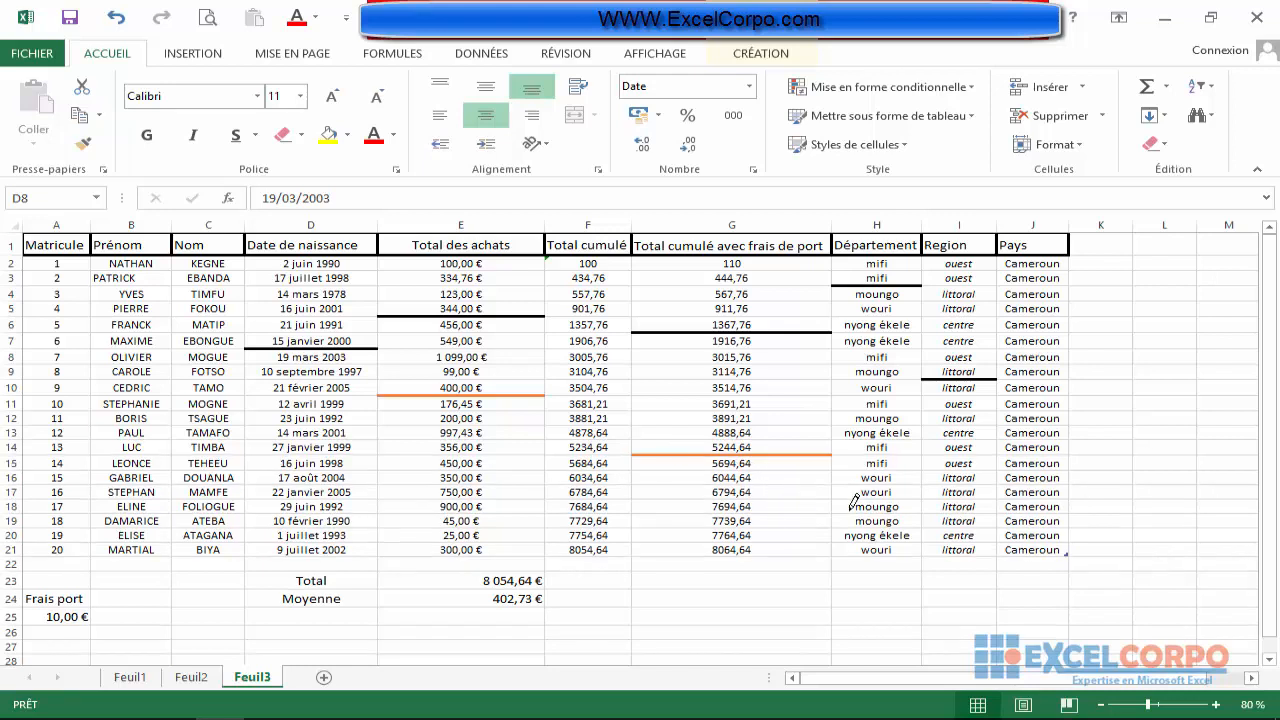
click(953, 497)
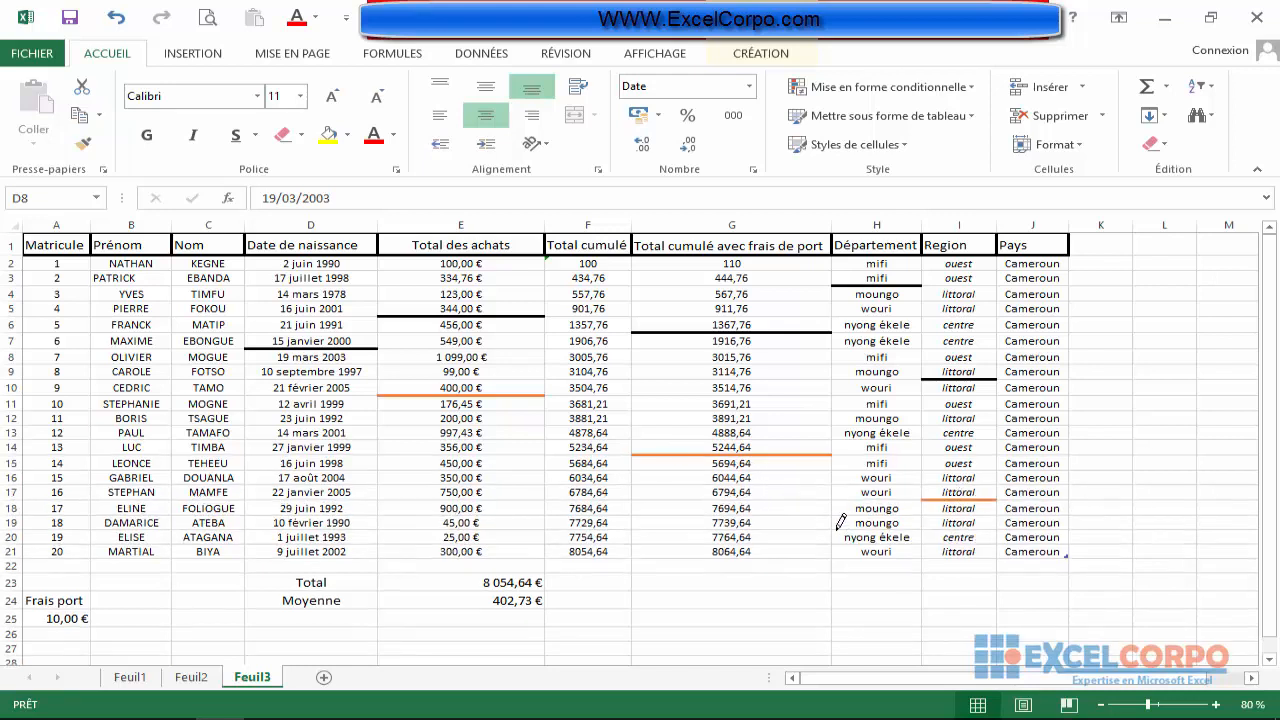
Erase the orange border lines beneath cells E10, G14 and I17, then leave the border eraser.
click(301, 135)
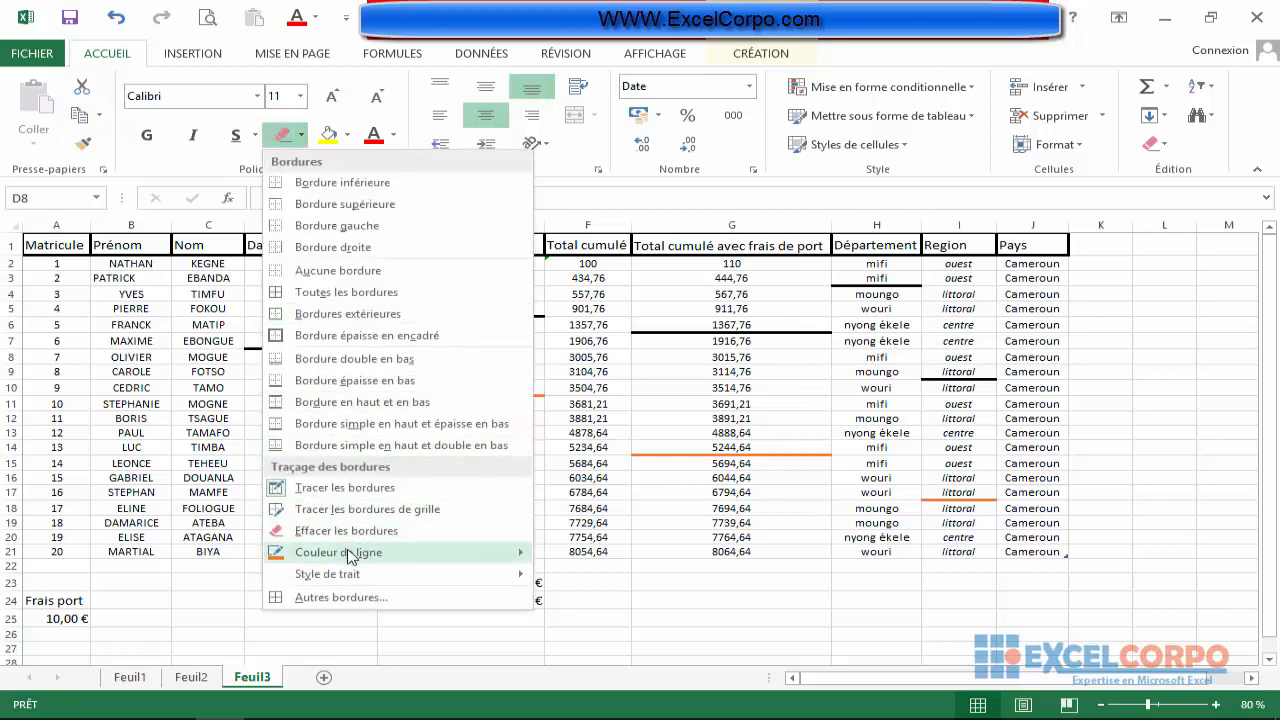
mouse_move(350, 557)
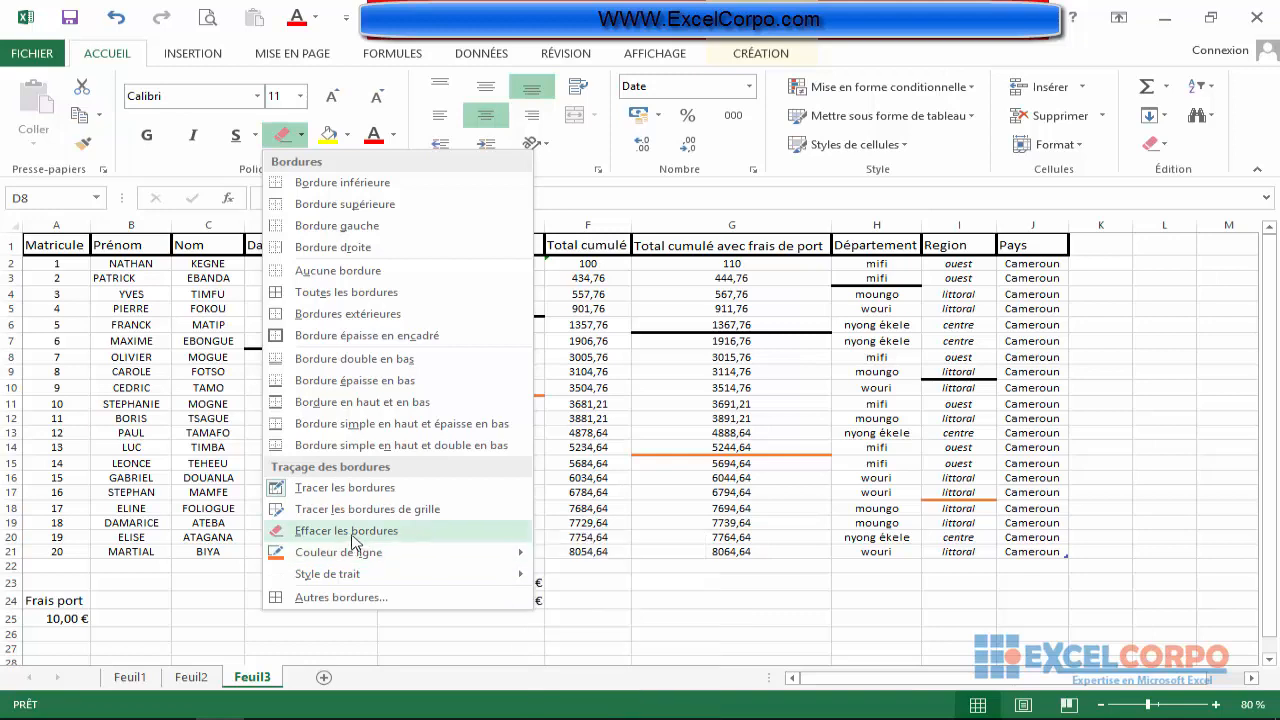
click(352, 532)
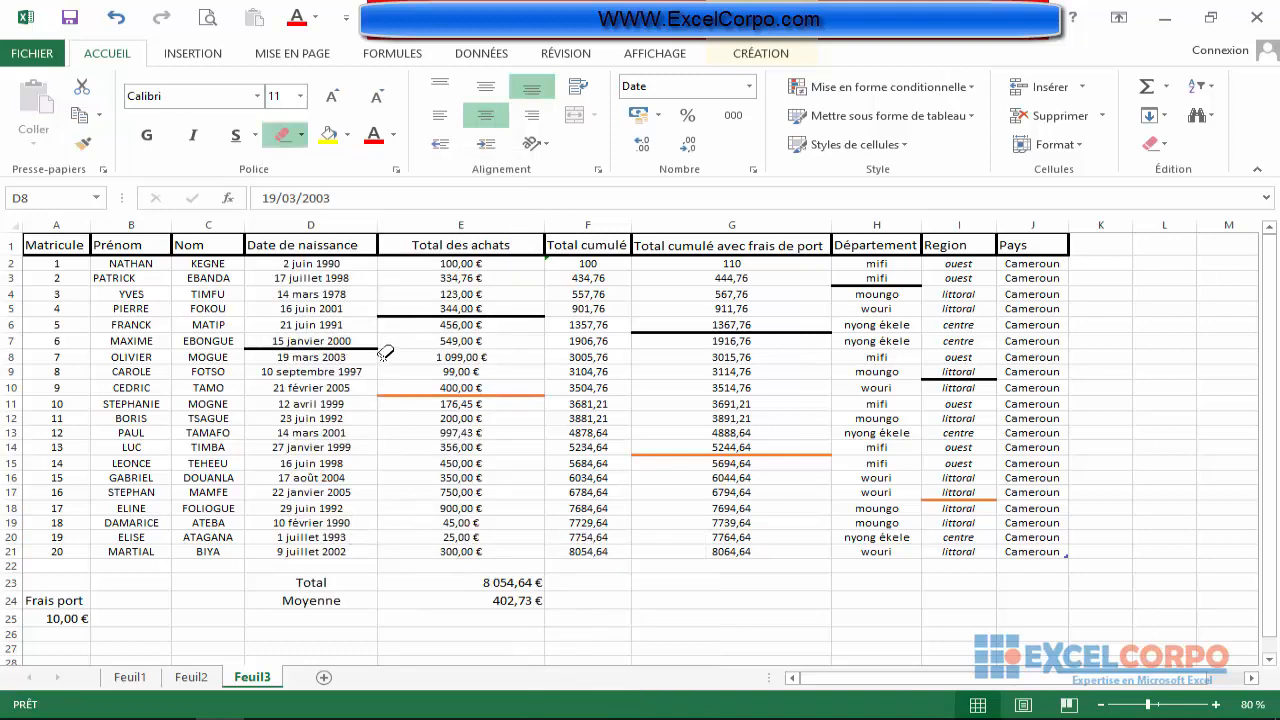
click(479, 394)
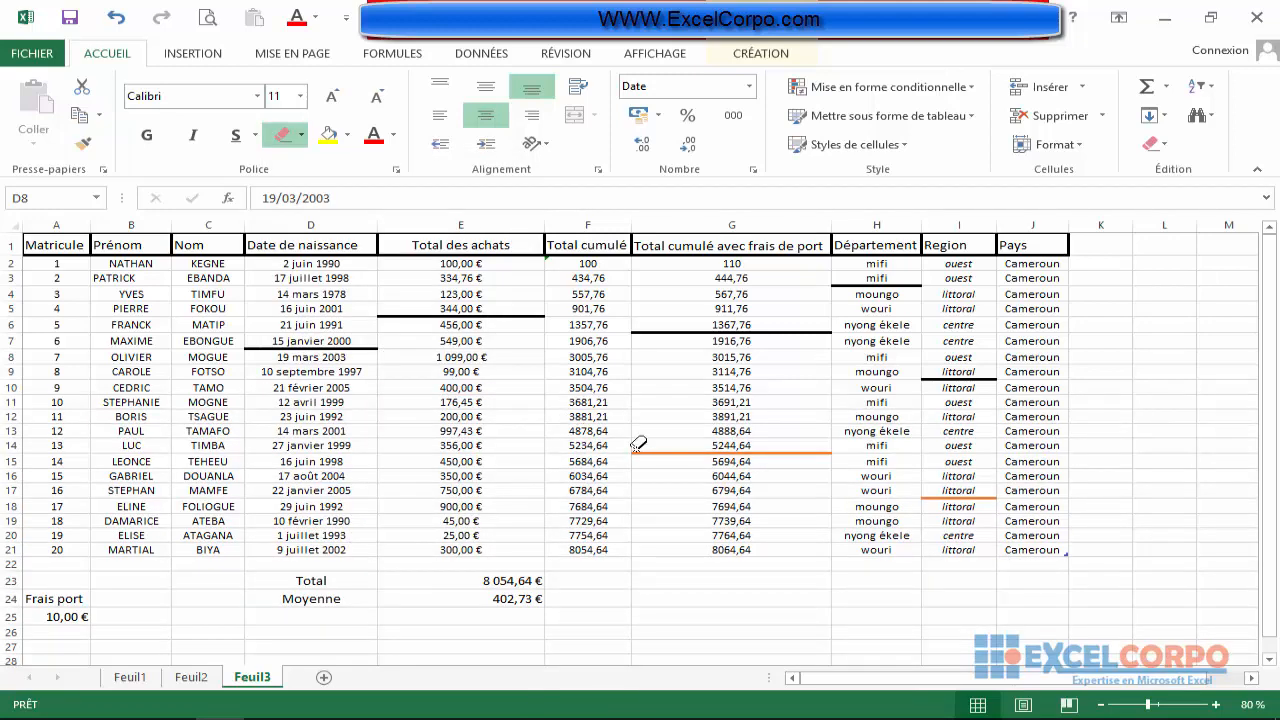
click(696, 446)
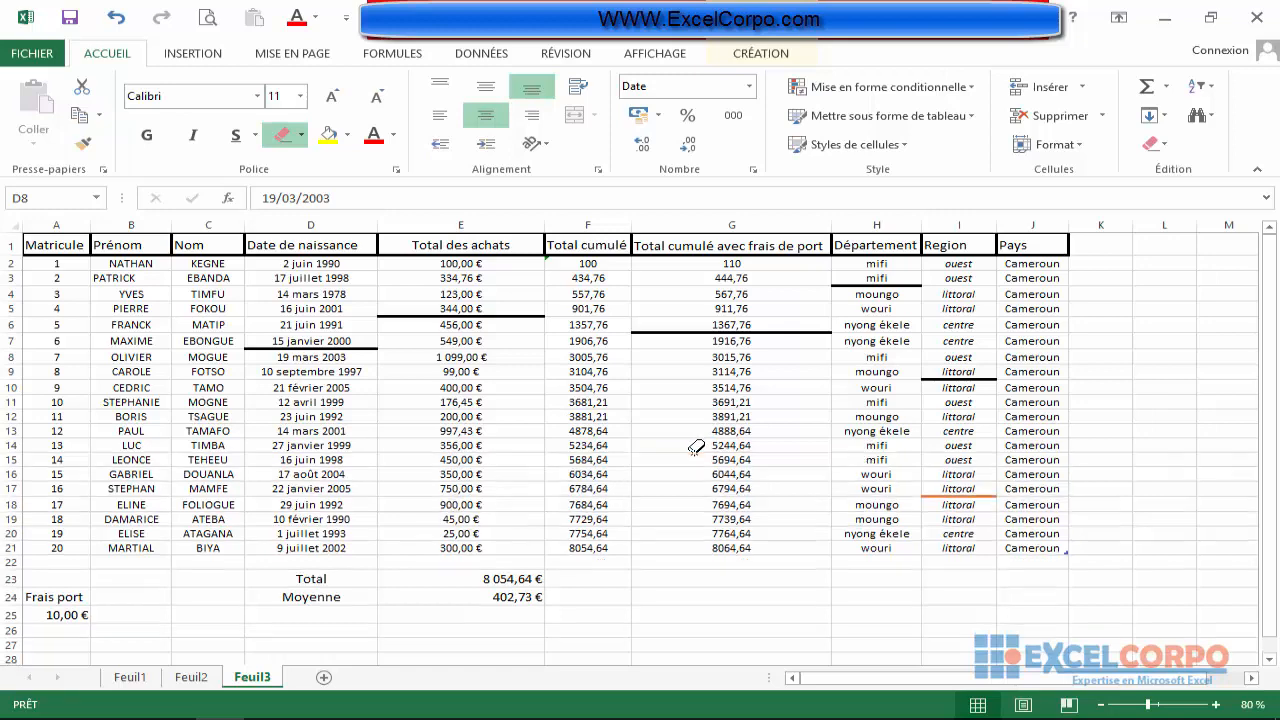
click(941, 495)
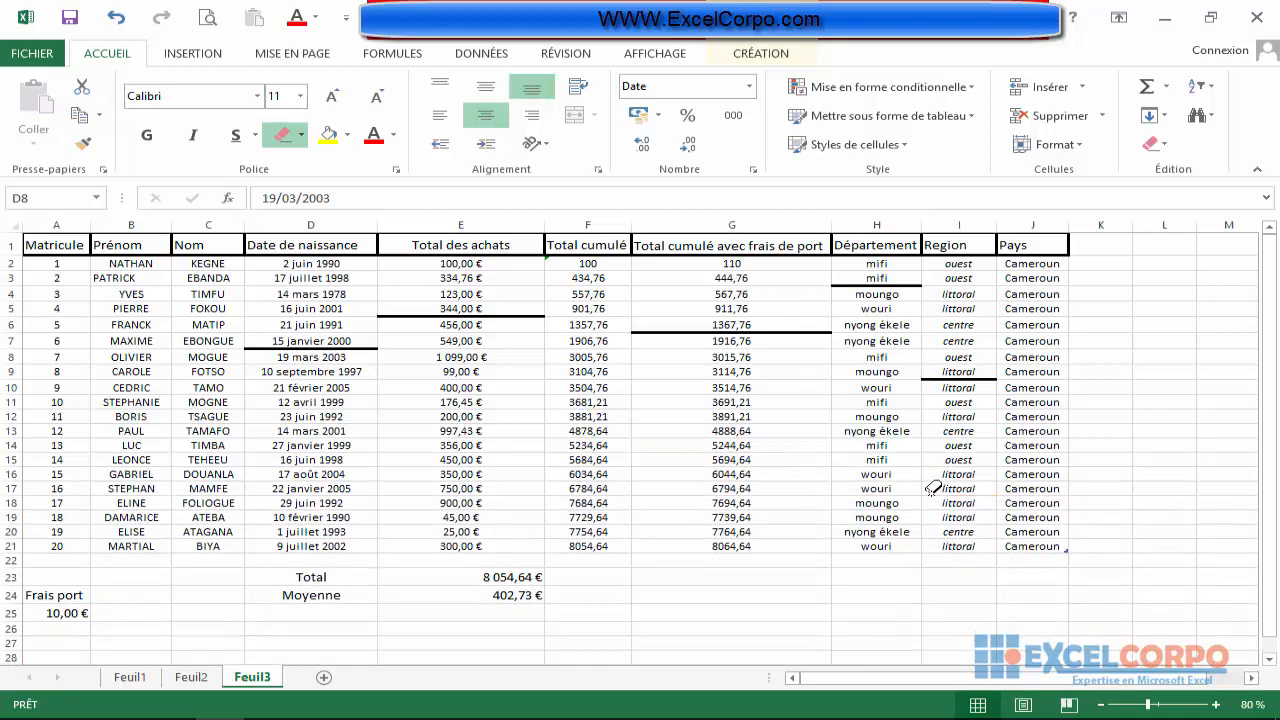
click(303, 137)
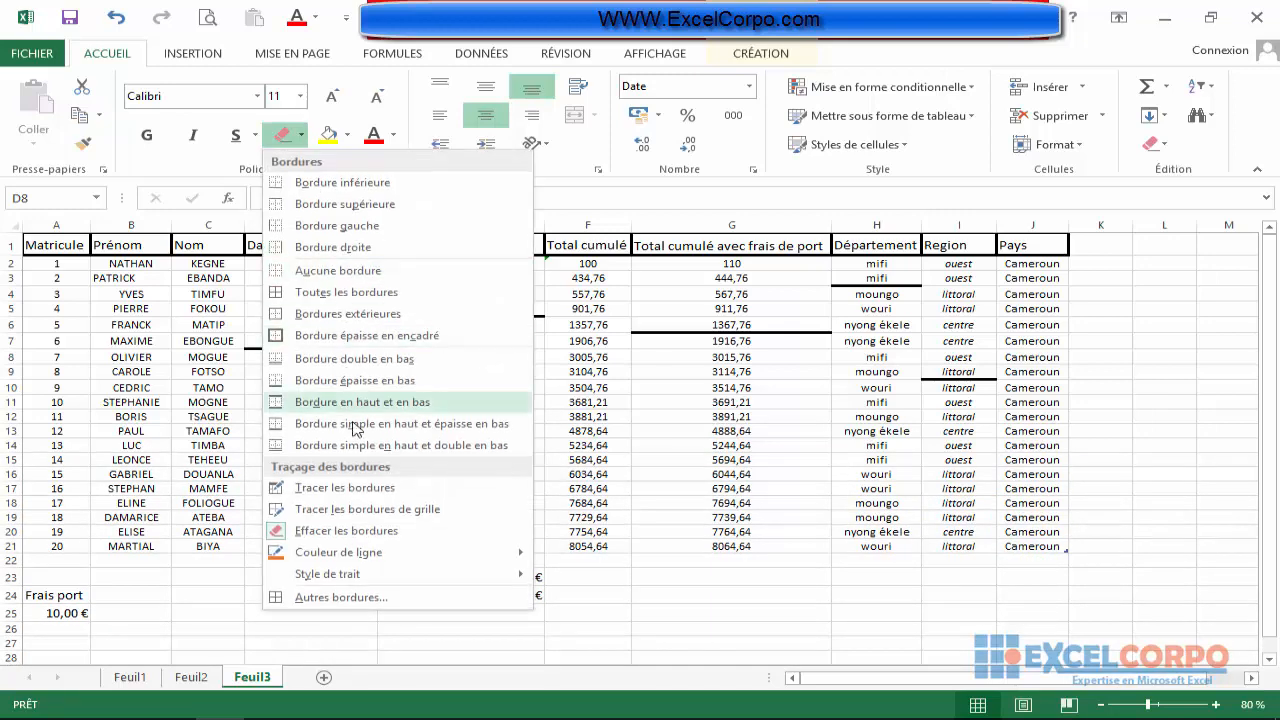
click(340, 530)
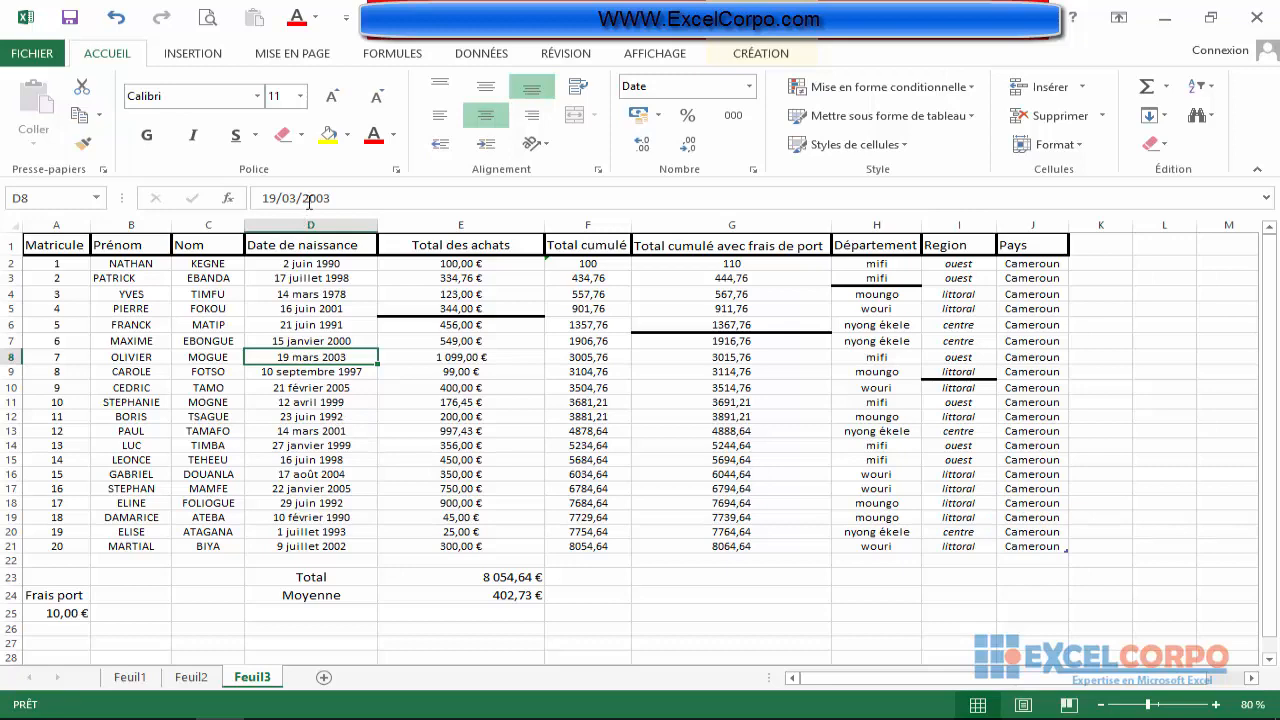
click(302, 137)
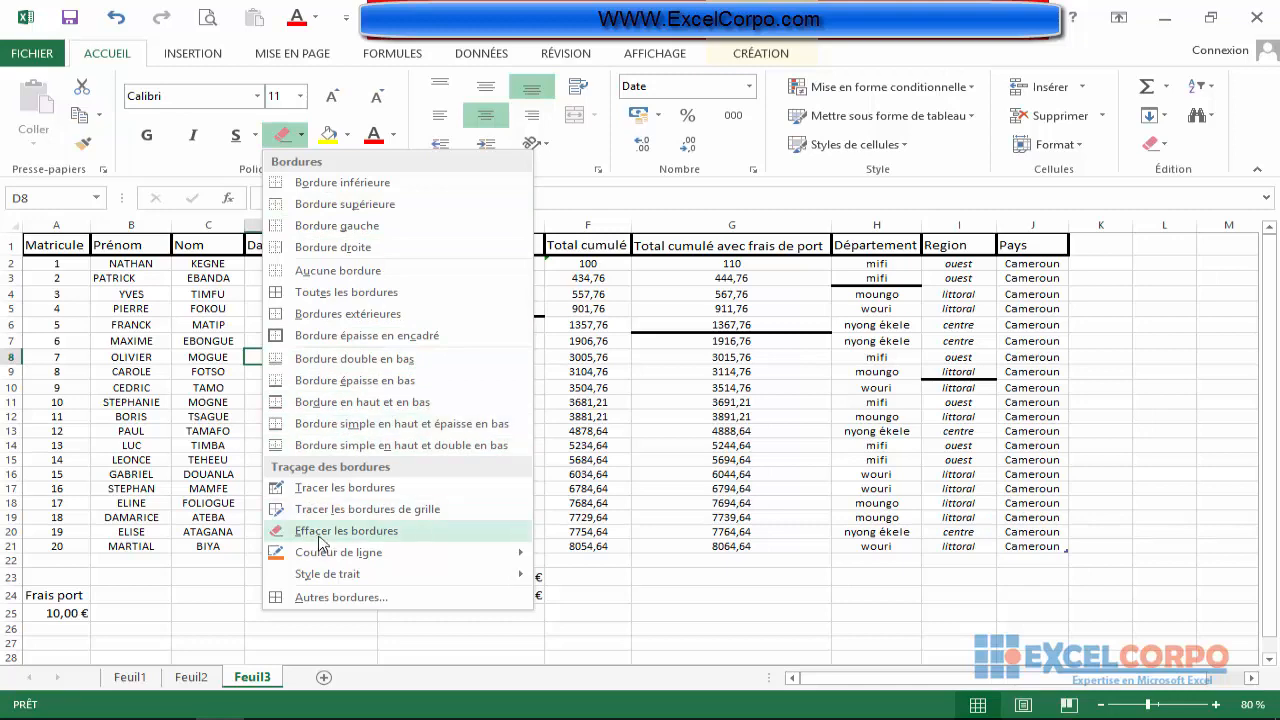
click(743, 463)
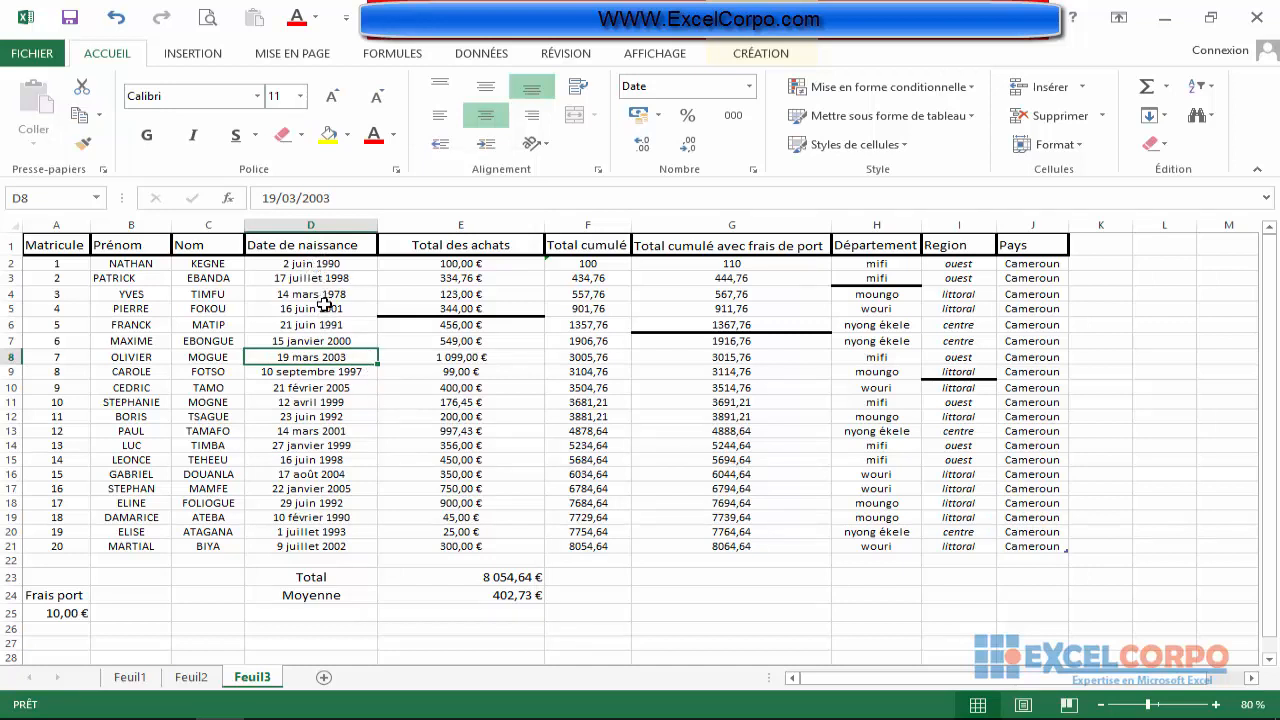
Apply an orange medium dash-dot line to the top, bottom and right borders of cell D8 through the cell formatting settings.
click(302, 137)
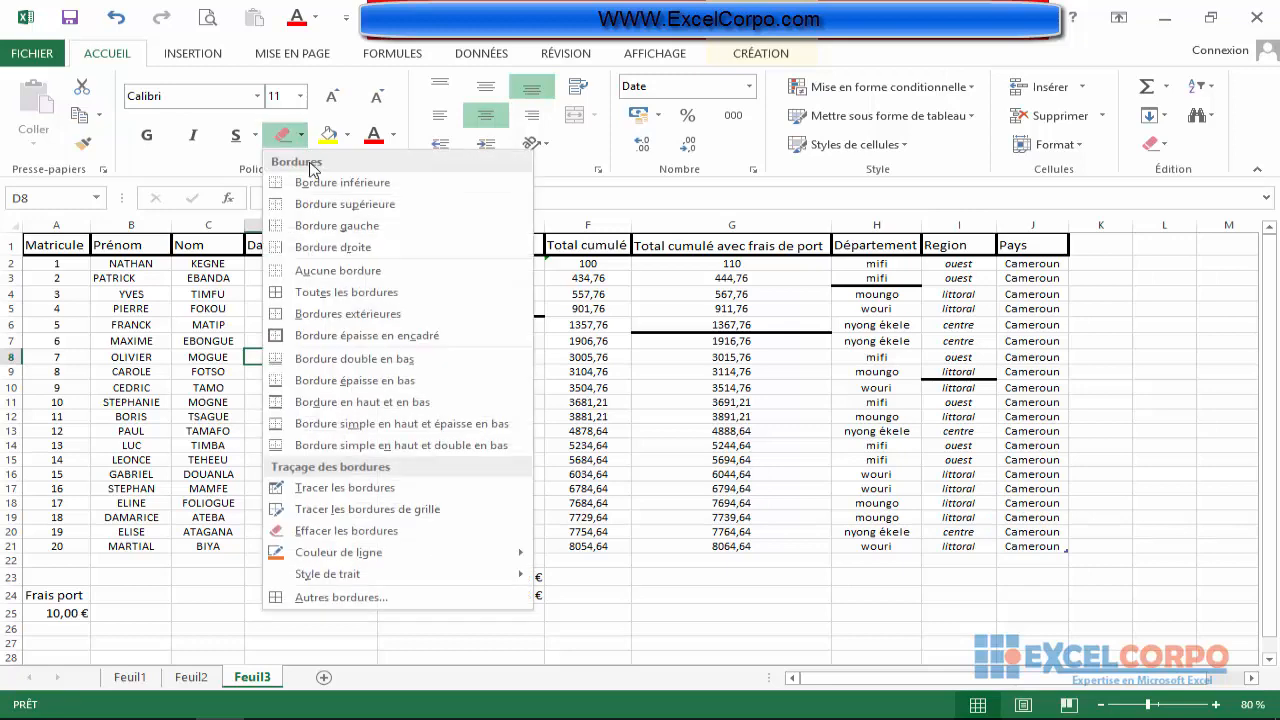
click(343, 598)
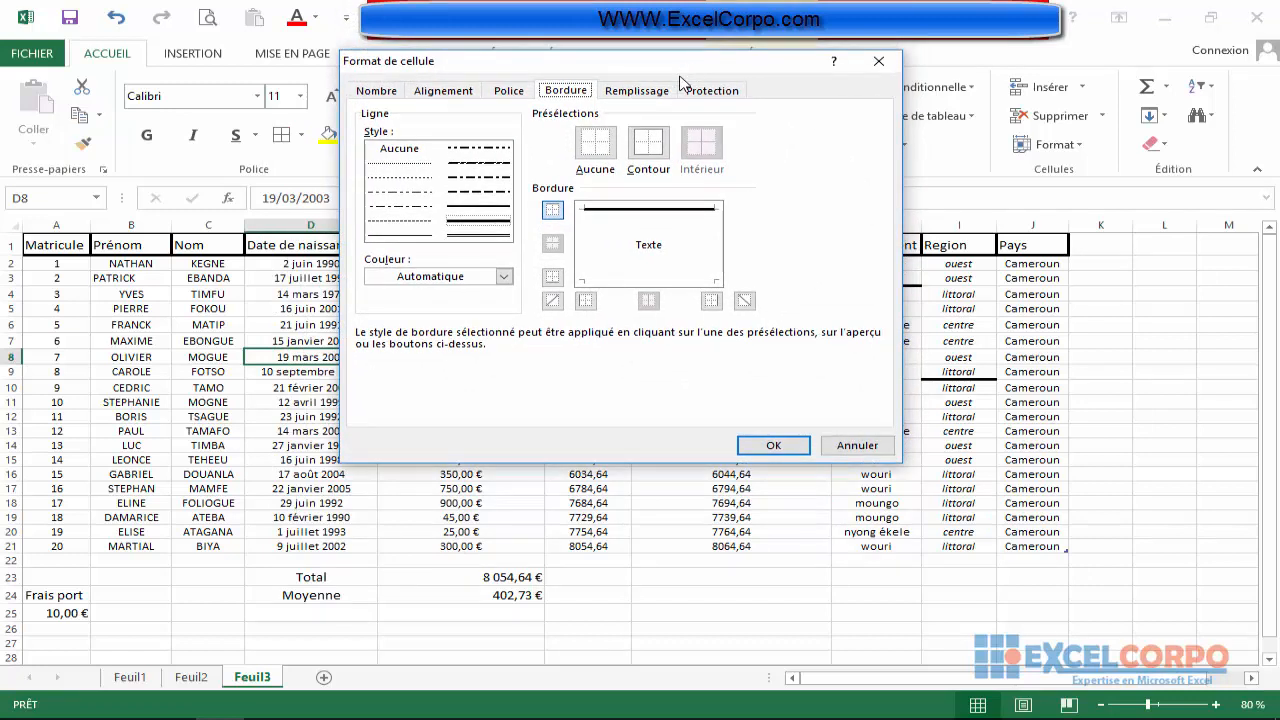
click(467, 180)
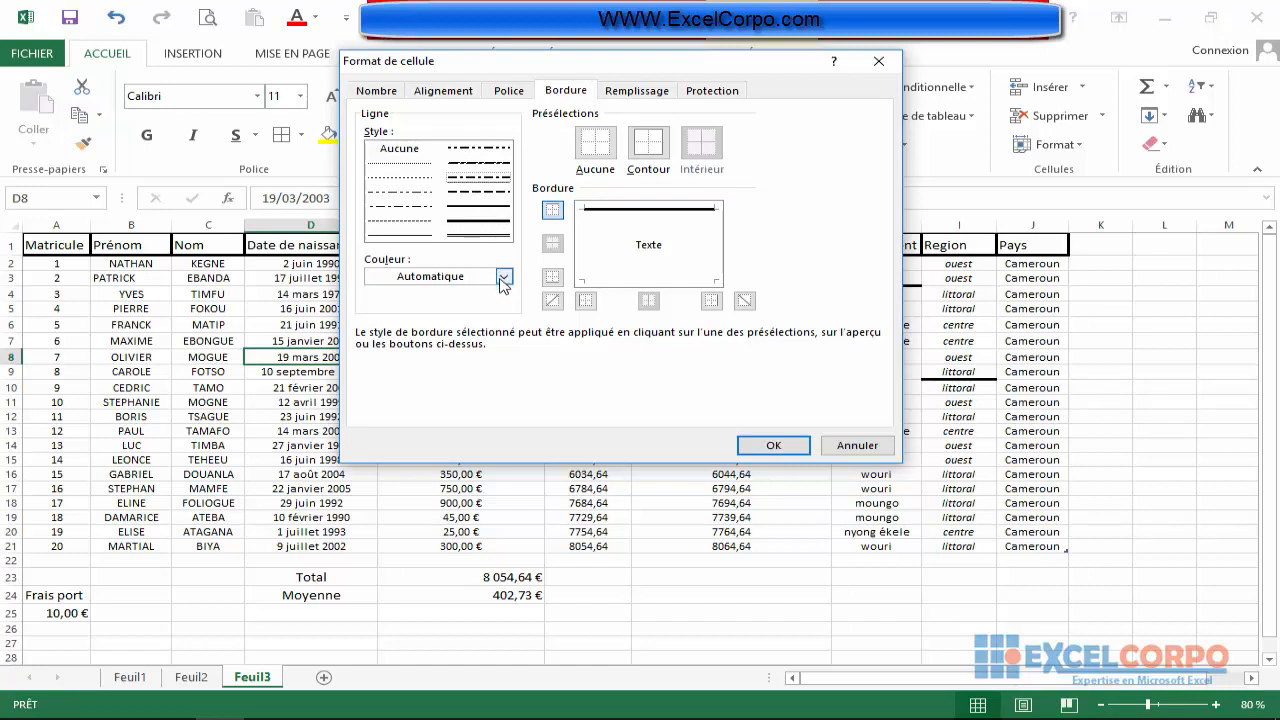
click(503, 277)
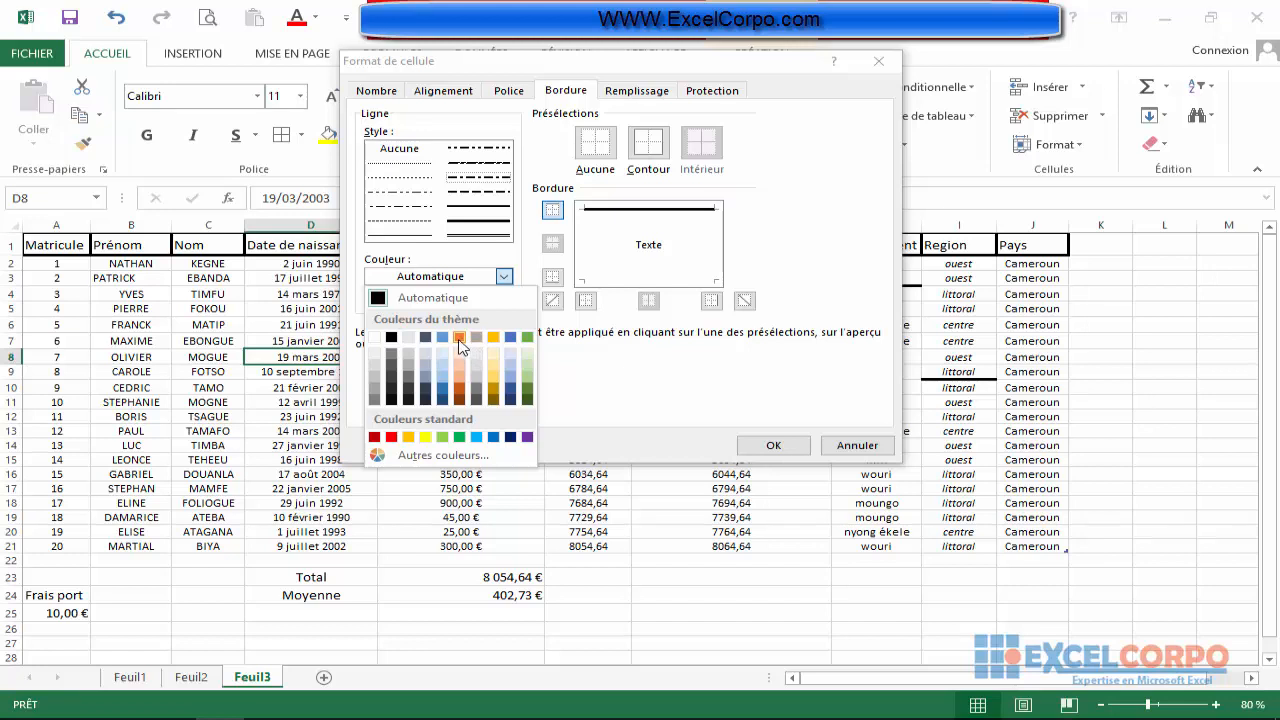
click(459, 338)
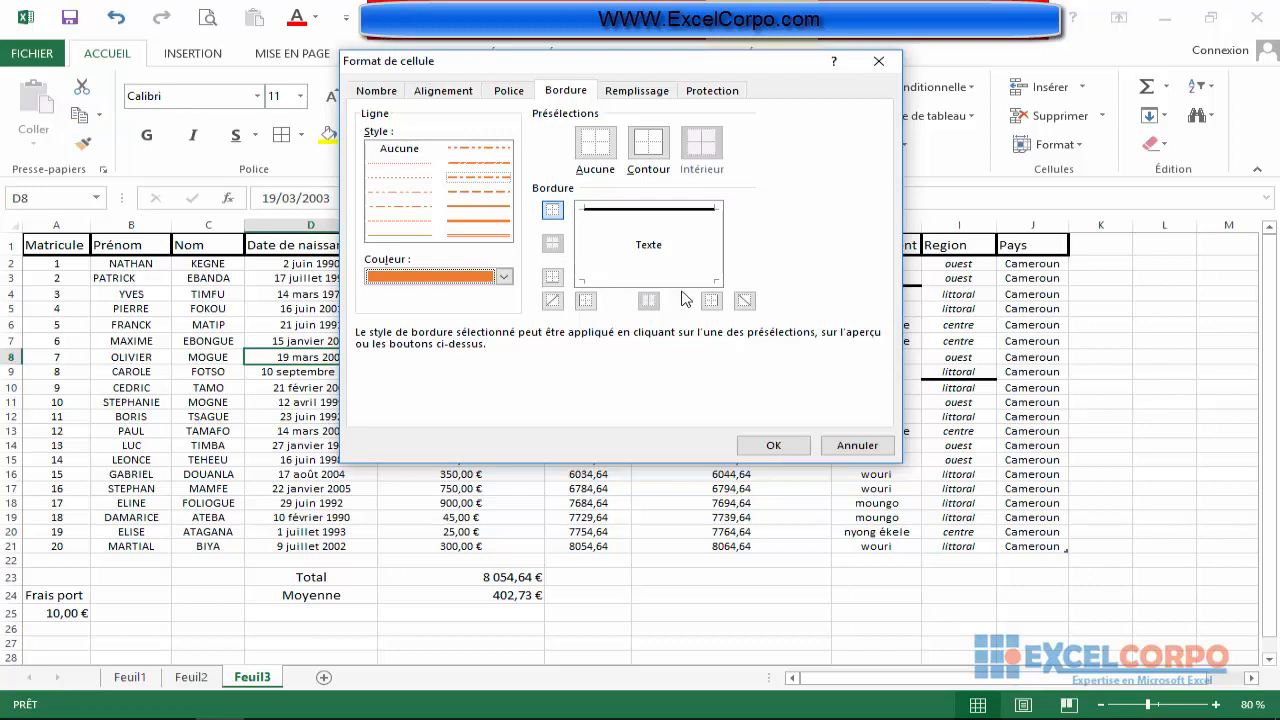
click(617, 284)
click(680, 210)
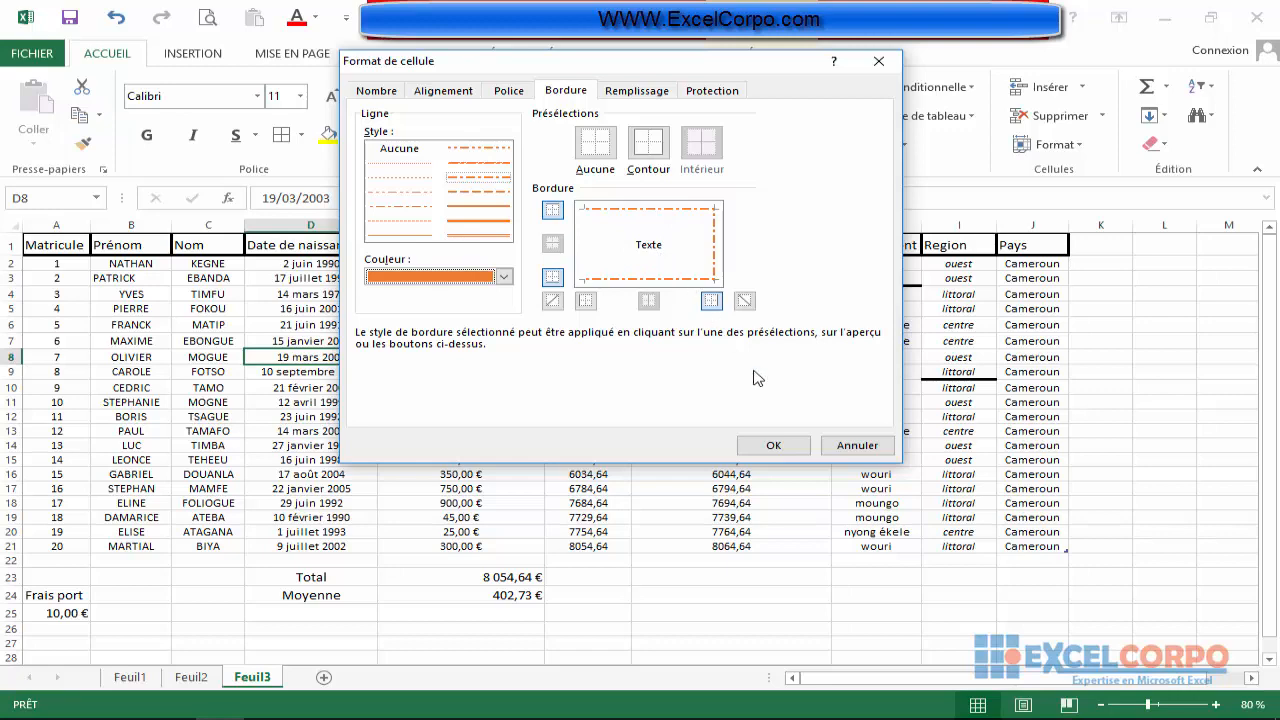
click(774, 446)
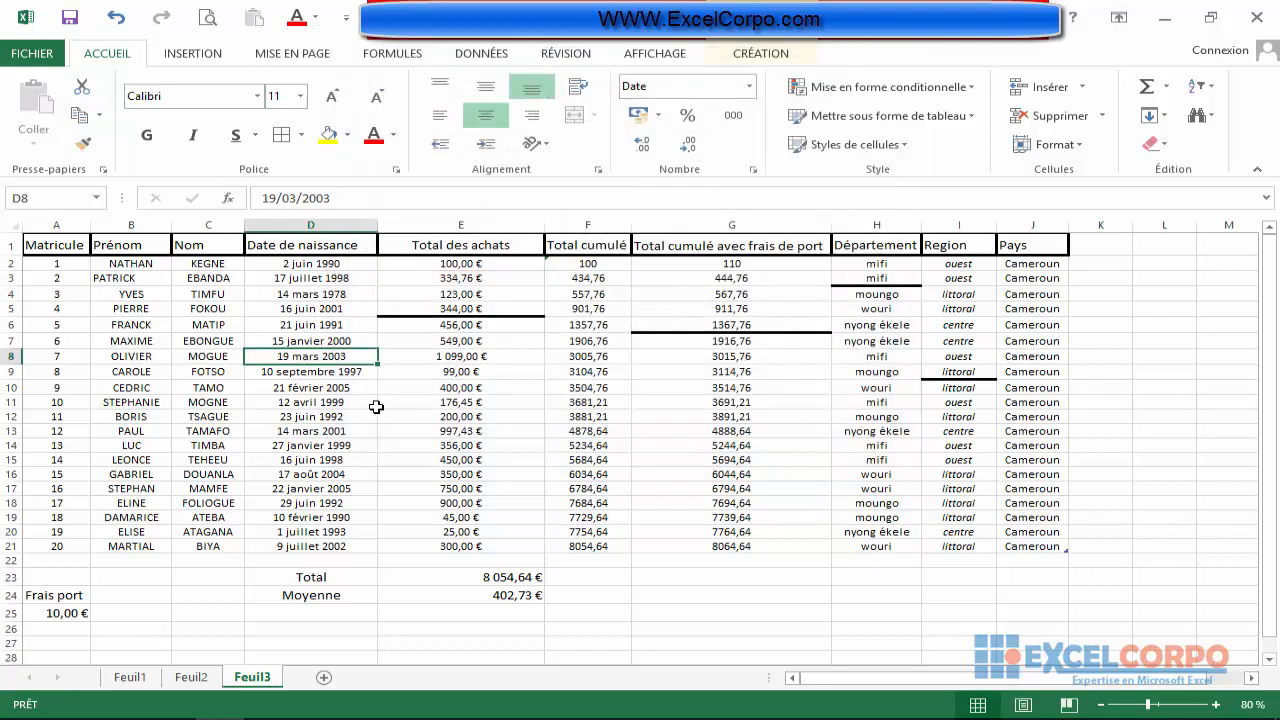
key(ctrl+c)
click(362, 388)
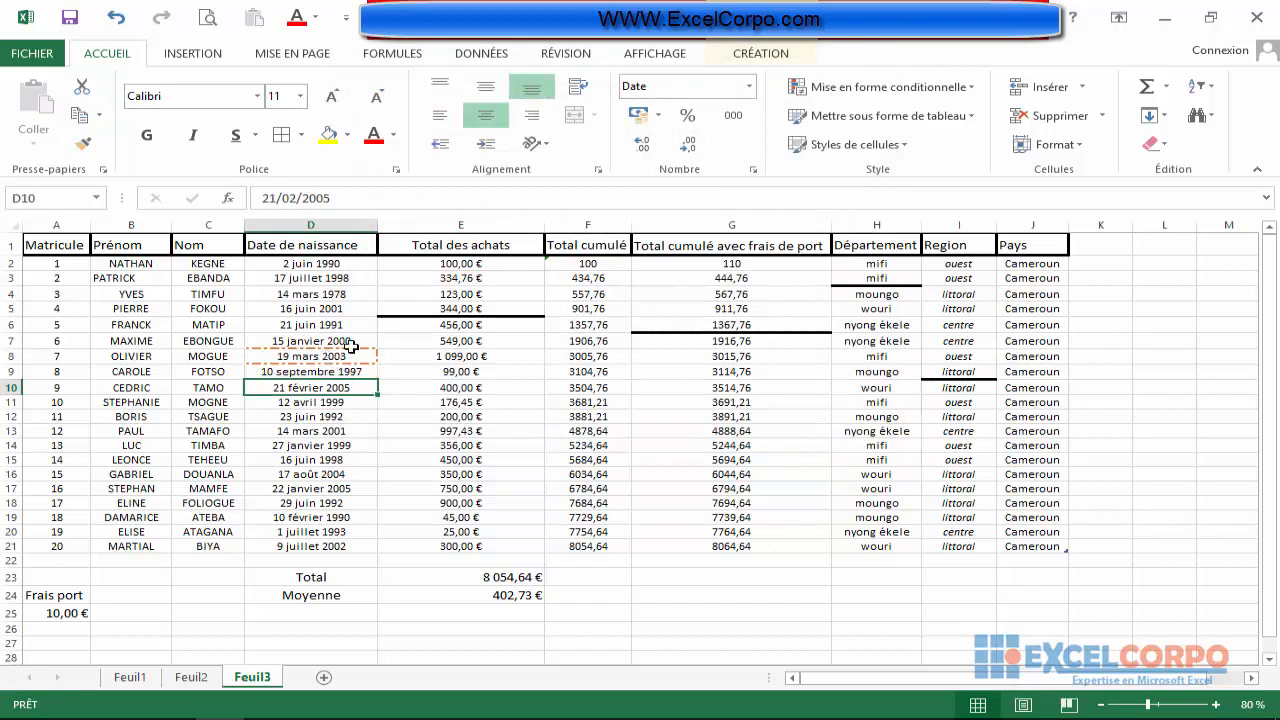